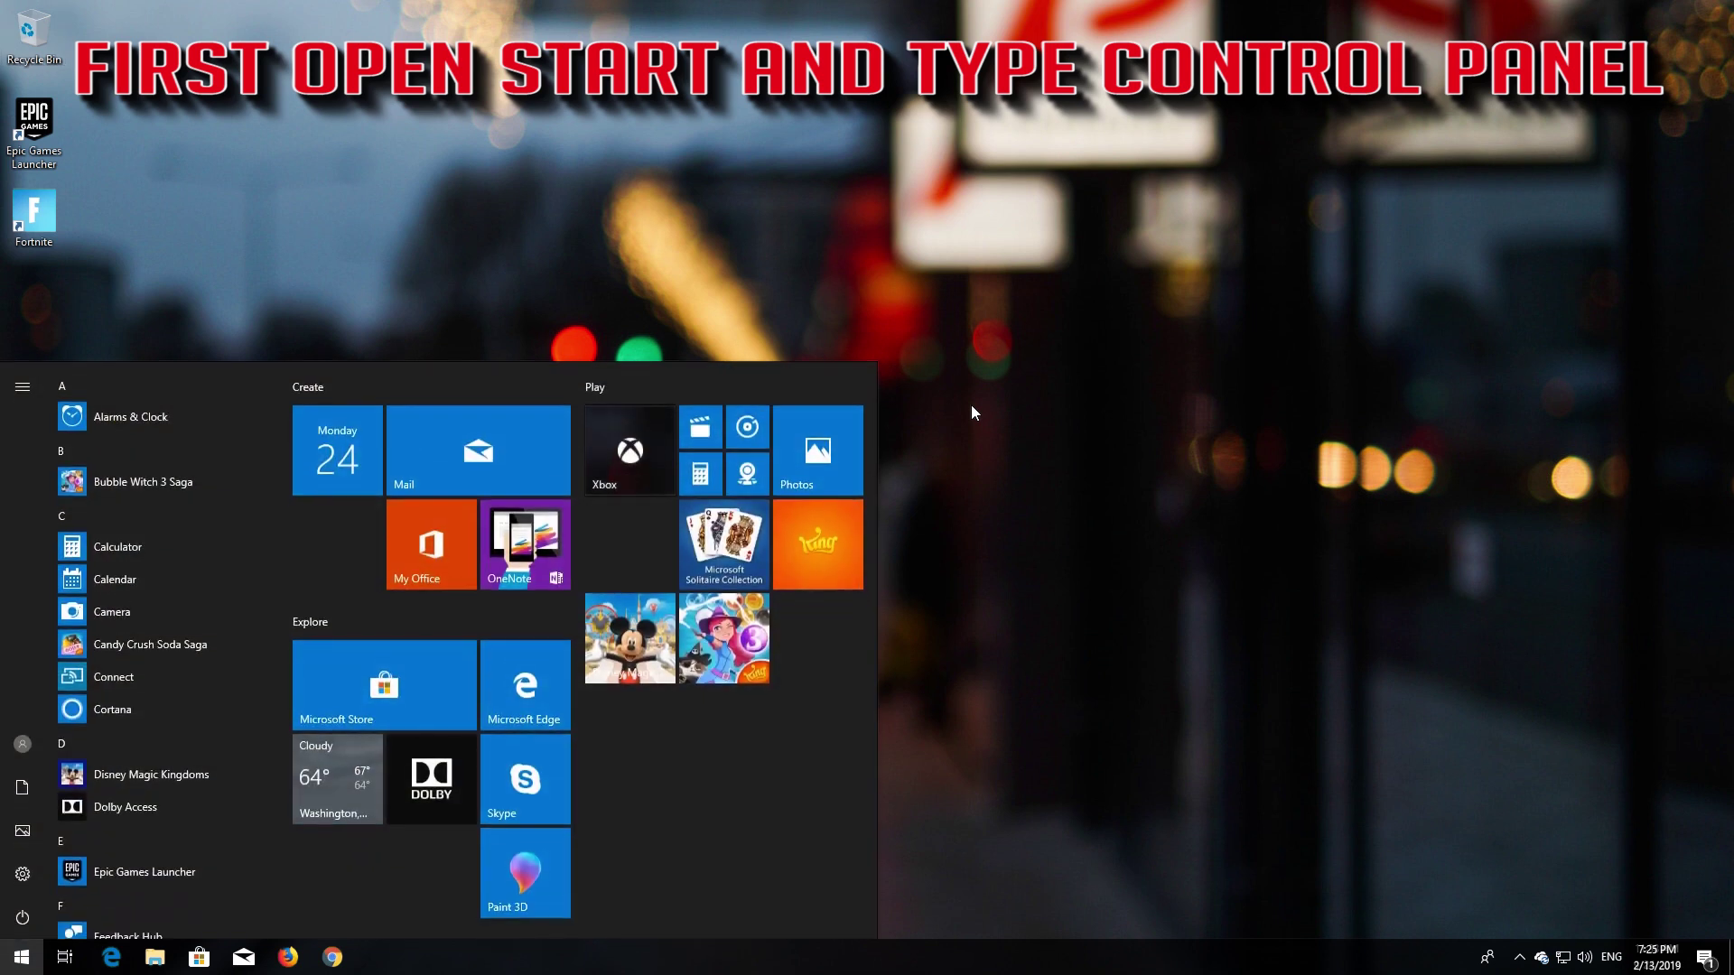
- Search the Start menu for 'control panel'
type("control ")
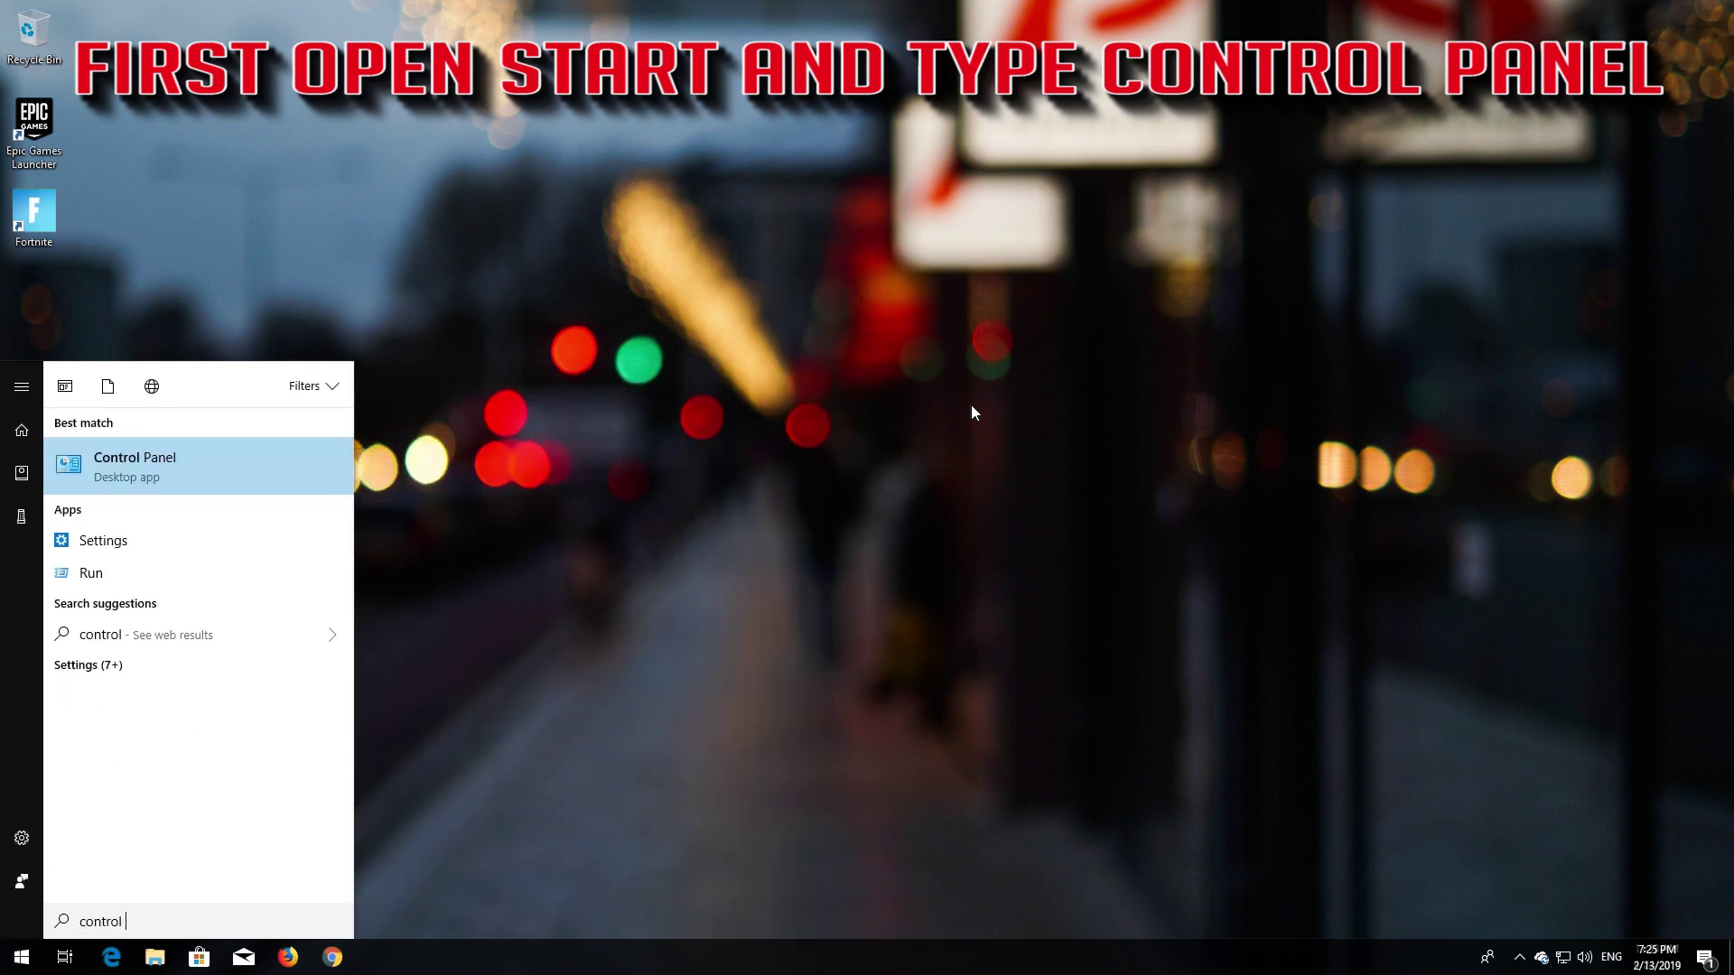
type("panel")
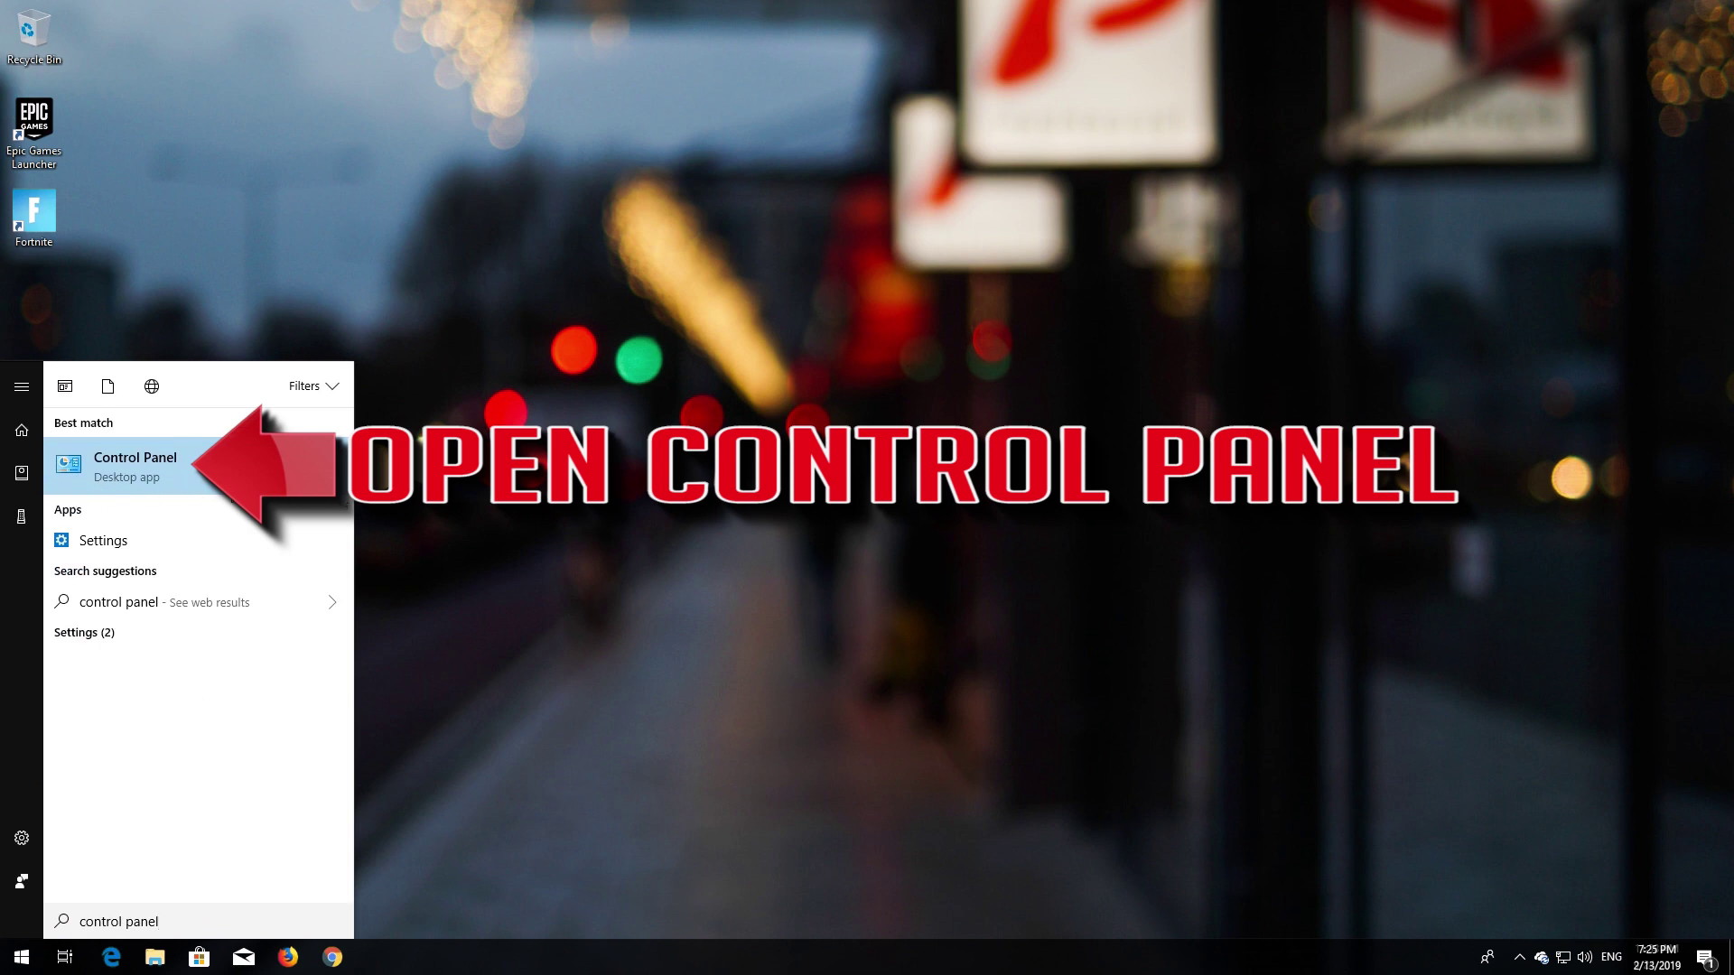
- Open Control Panel and go through Network and Internet and Network and Sharing Center to the adapter list
left_click(116, 489)
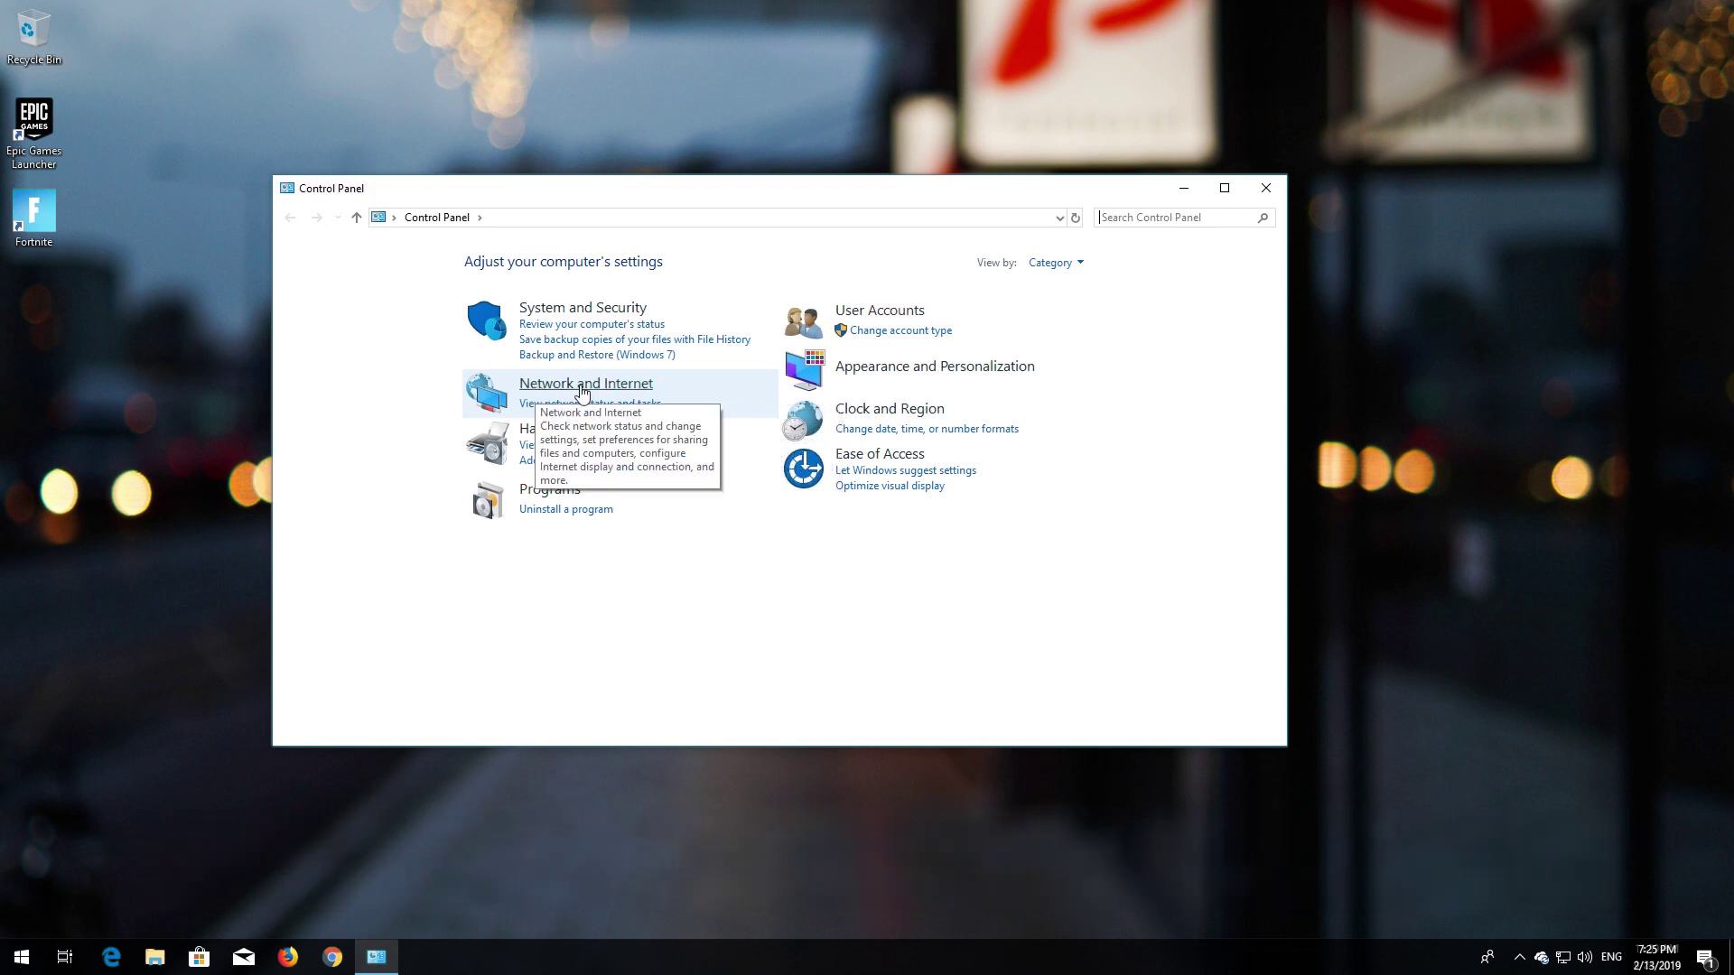
left_click(582, 388)
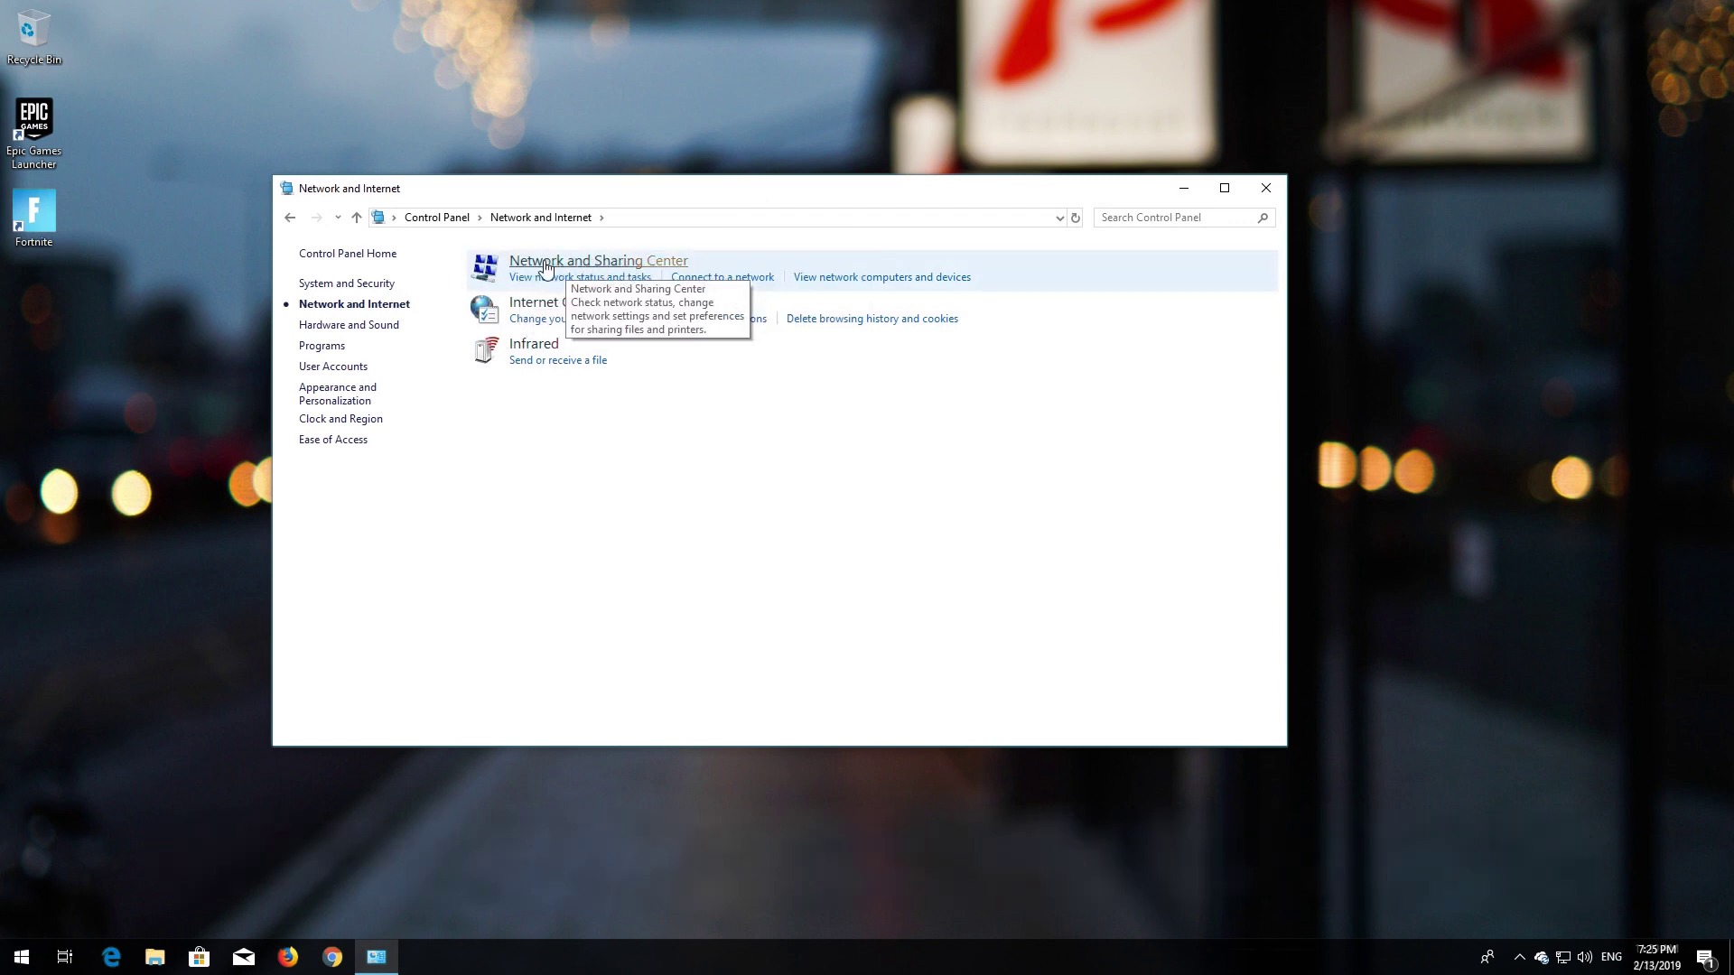
left_click(622, 262)
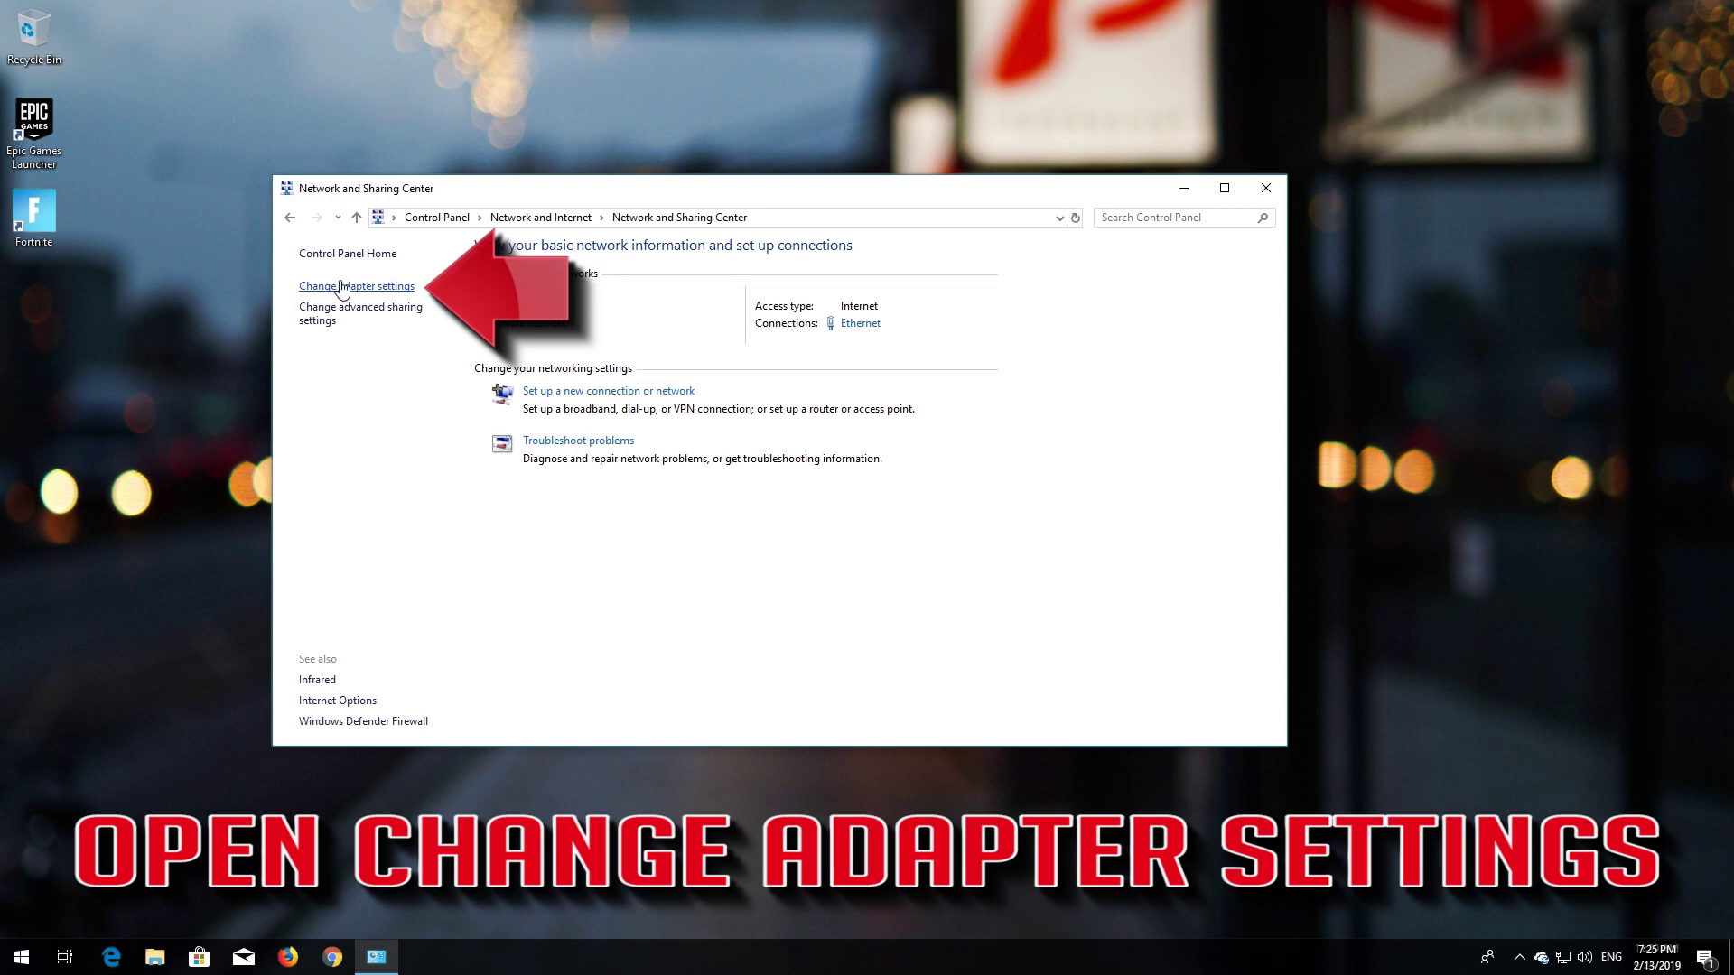
left_click(343, 287)
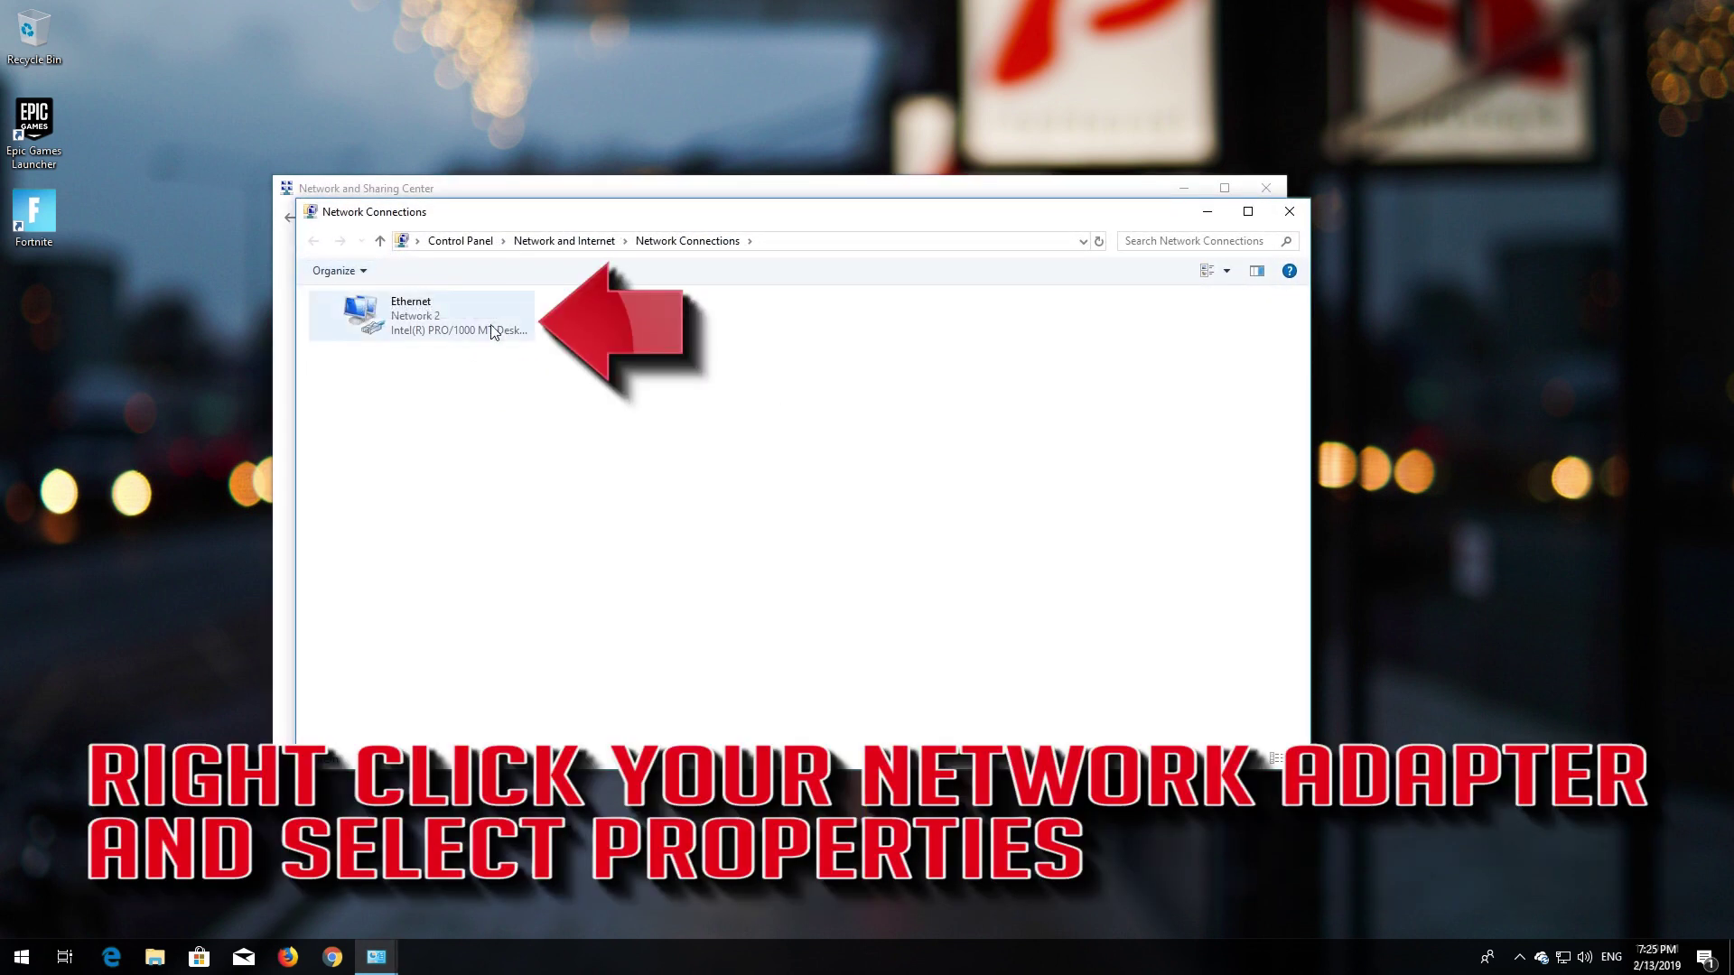
- Open the Ethernet adapter's Properties and select Internet Protocol Version 4 (TCP/IPv4)
right_click(428, 319)
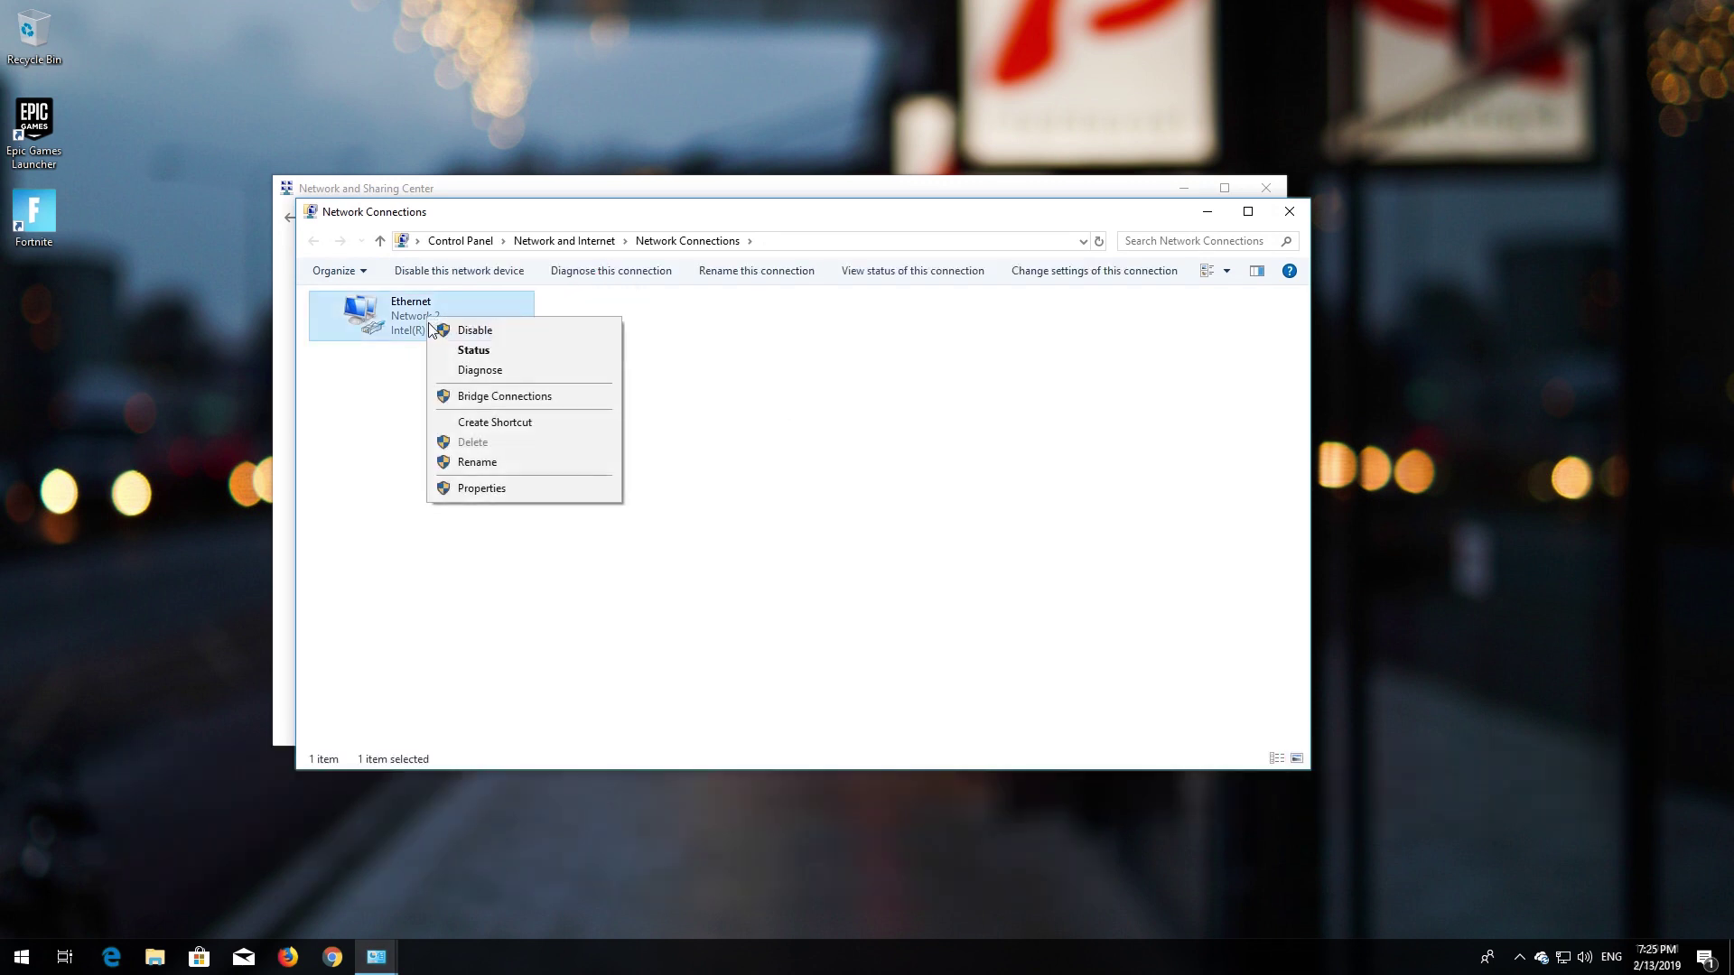
left_click(491, 488)
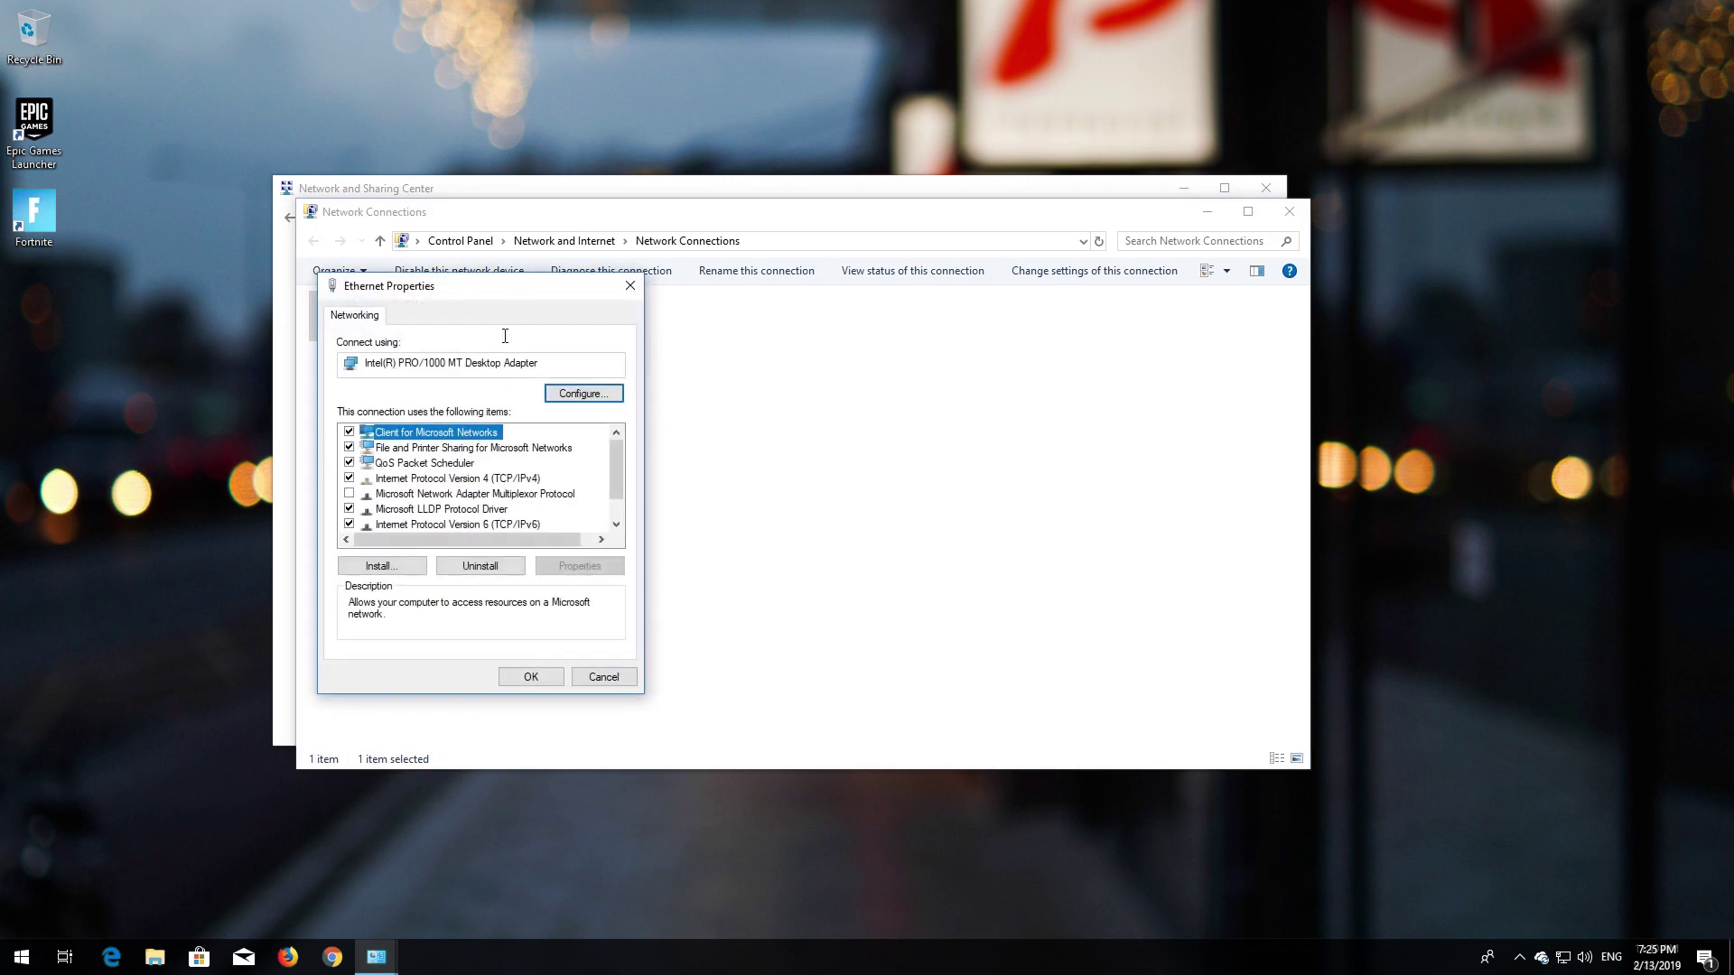
left_click_drag(503, 298, 831, 309)
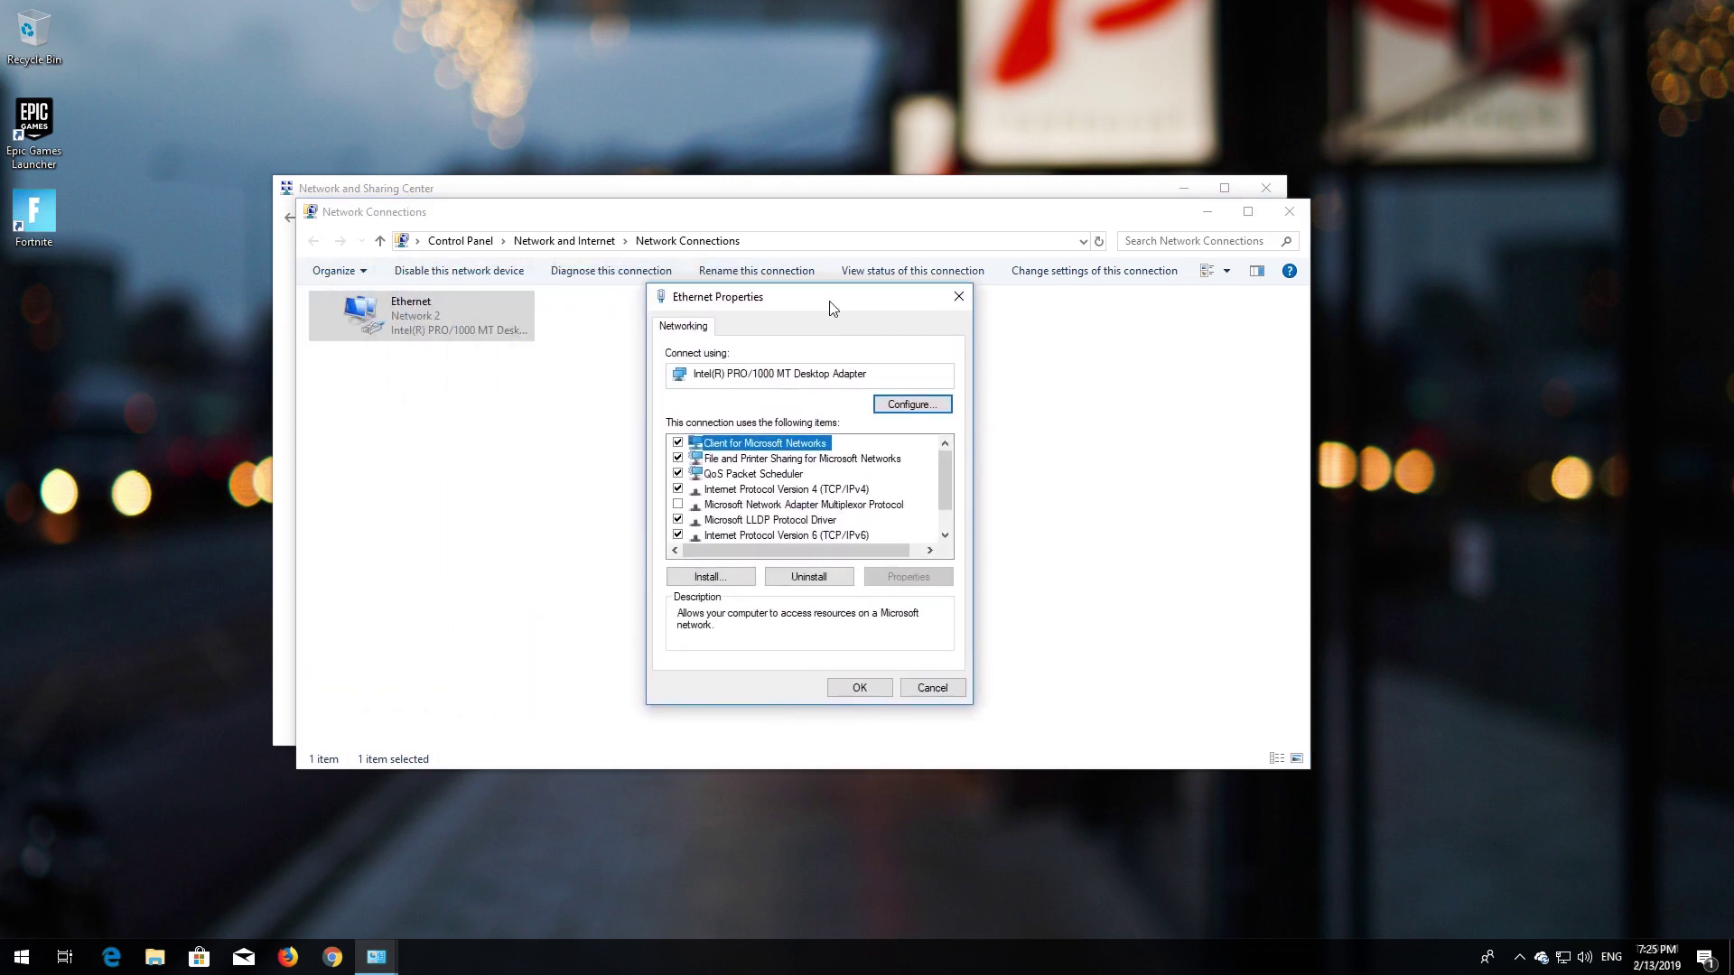
left_click(794, 492)
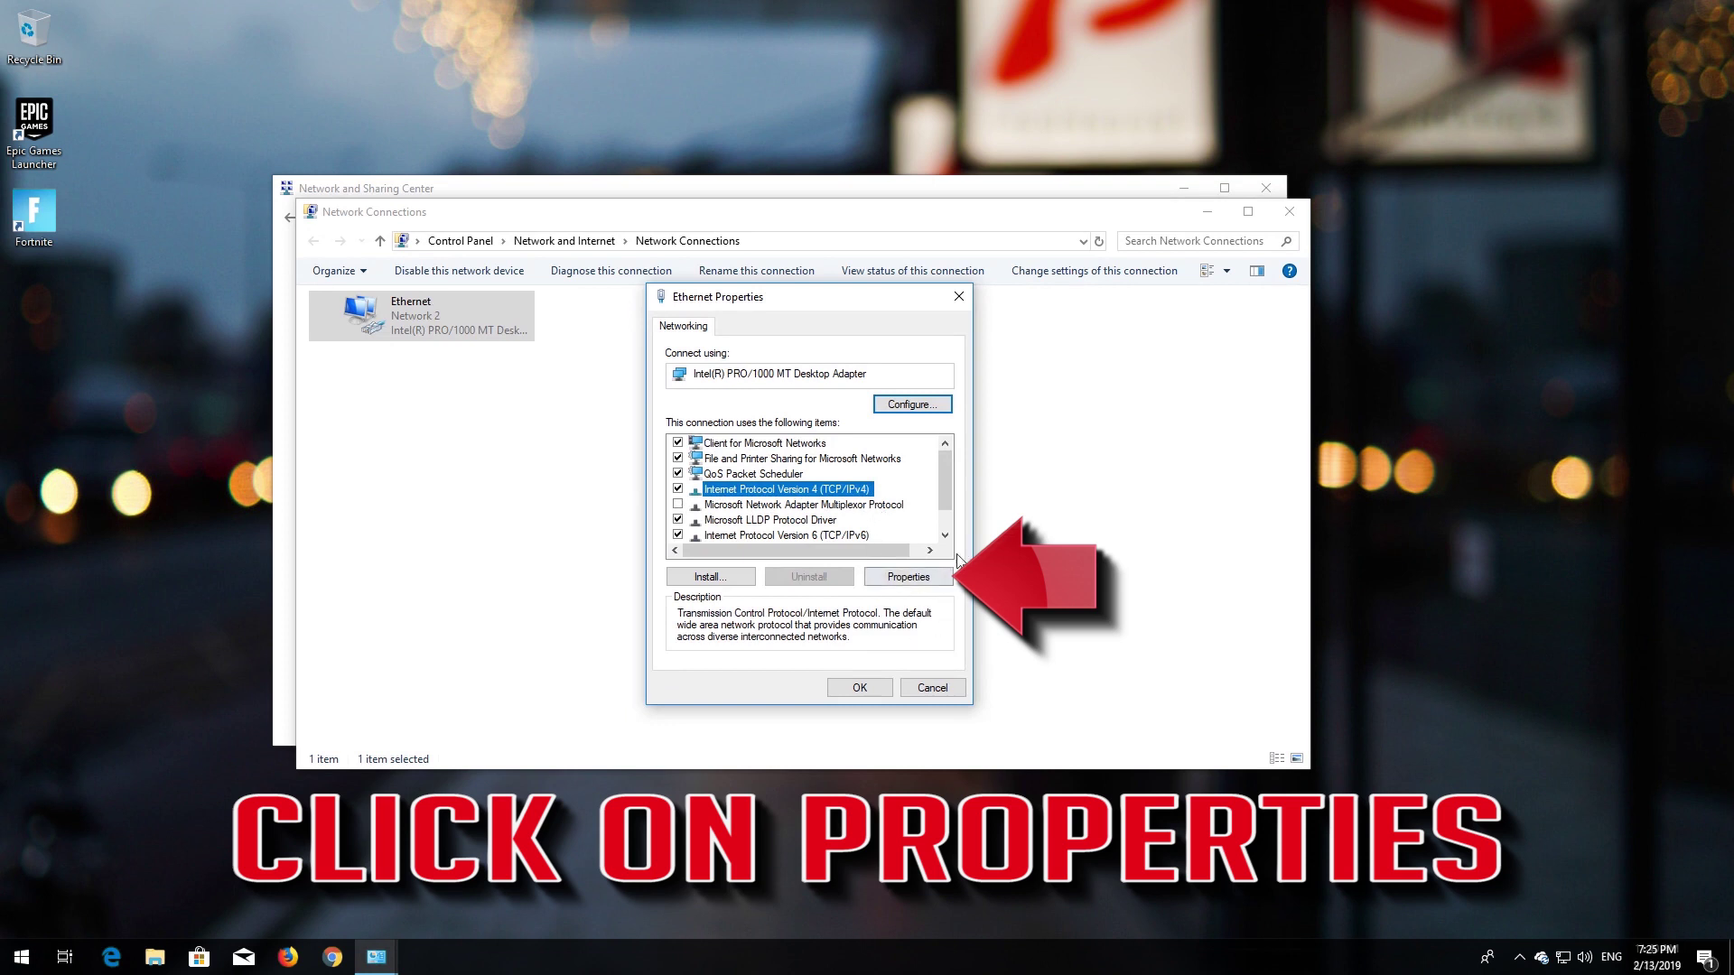
- Set the IPv4 DNS servers to 1.1.1.1 and 1.0.0.1, save, and close Ethernet Properties
left_click(906, 577)
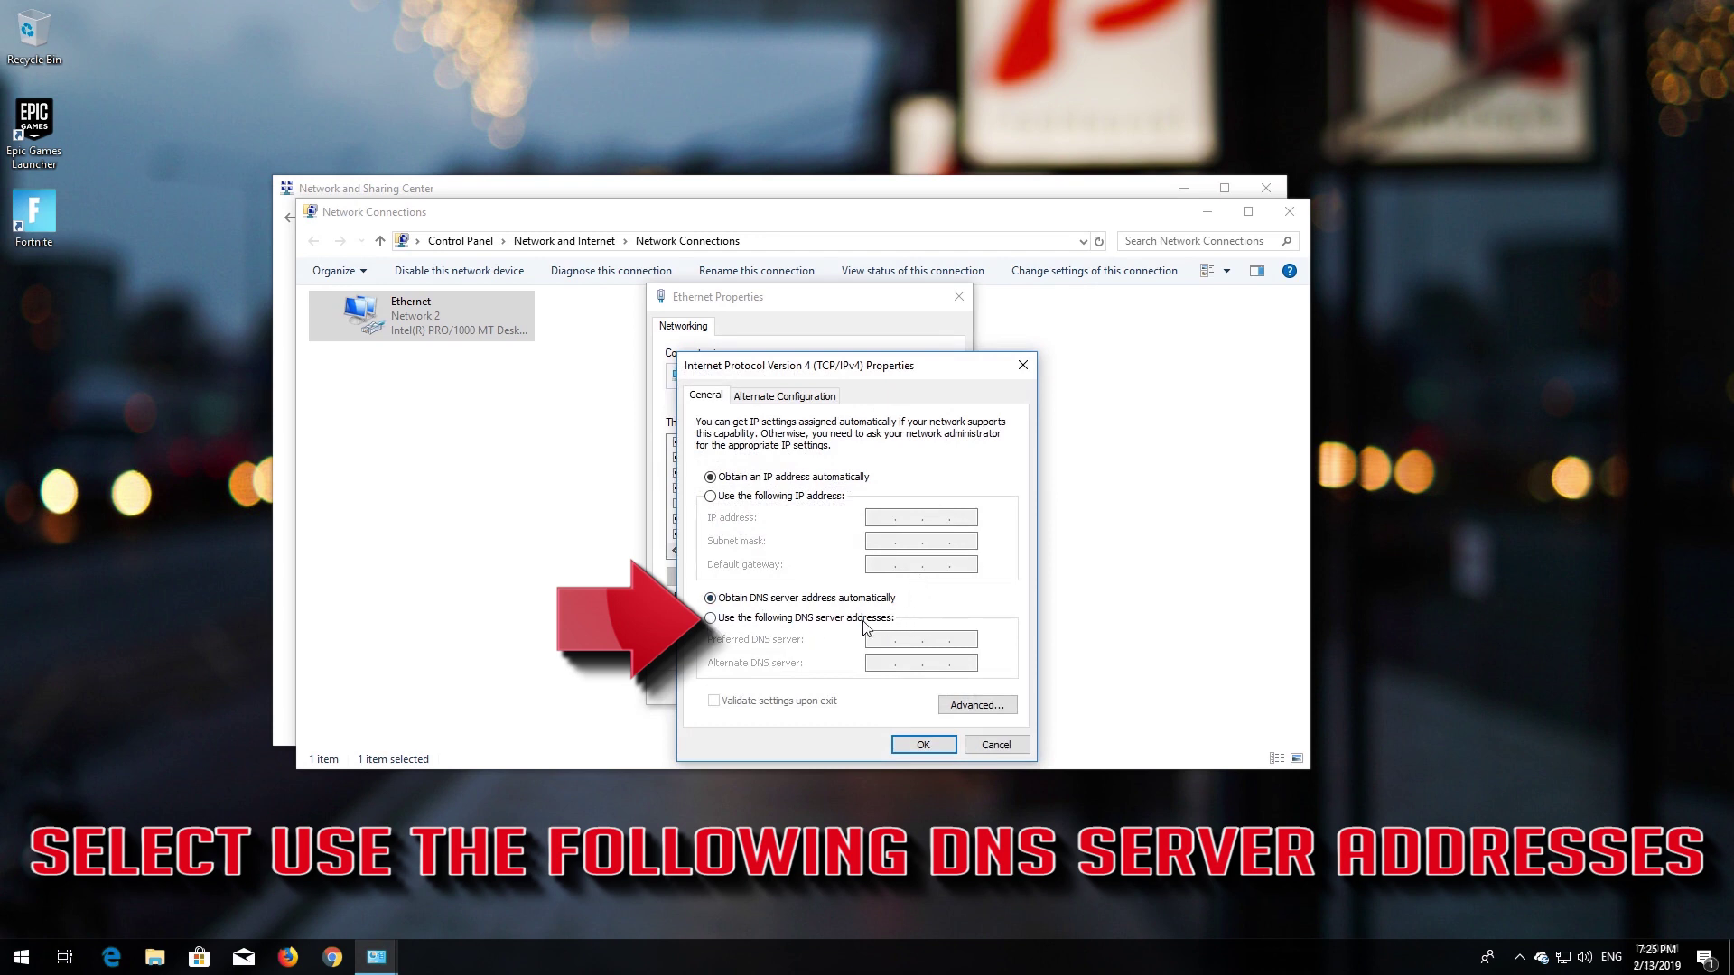
left_click(709, 622)
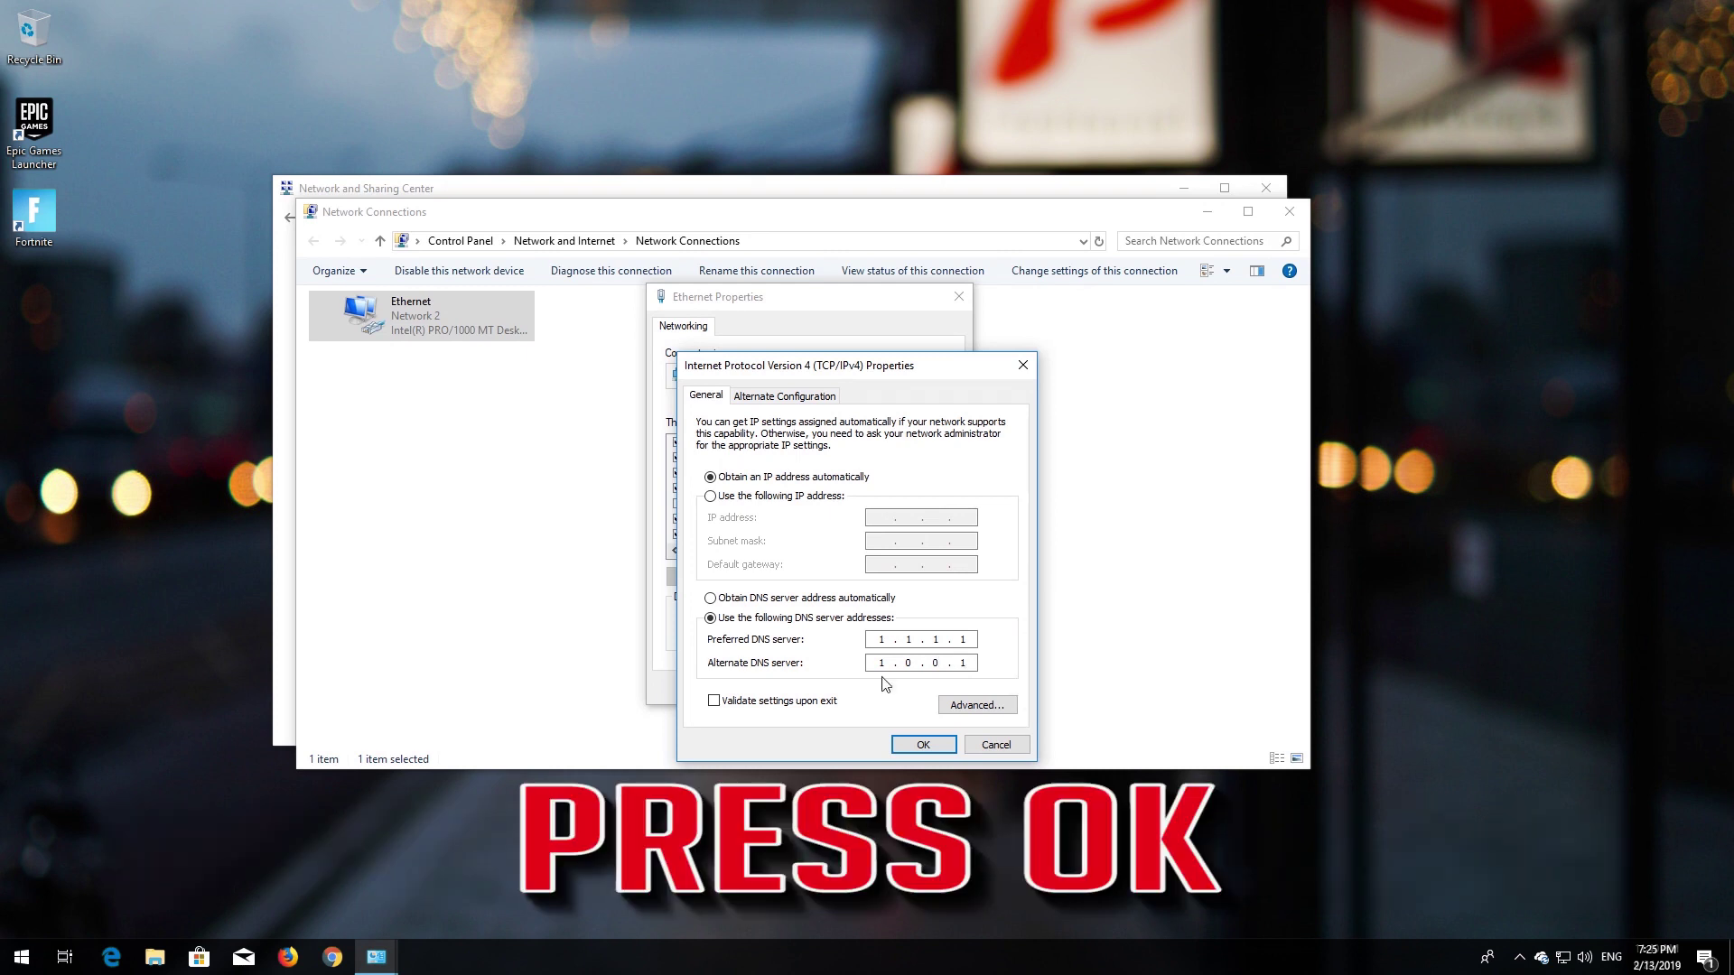
left_click(915, 746)
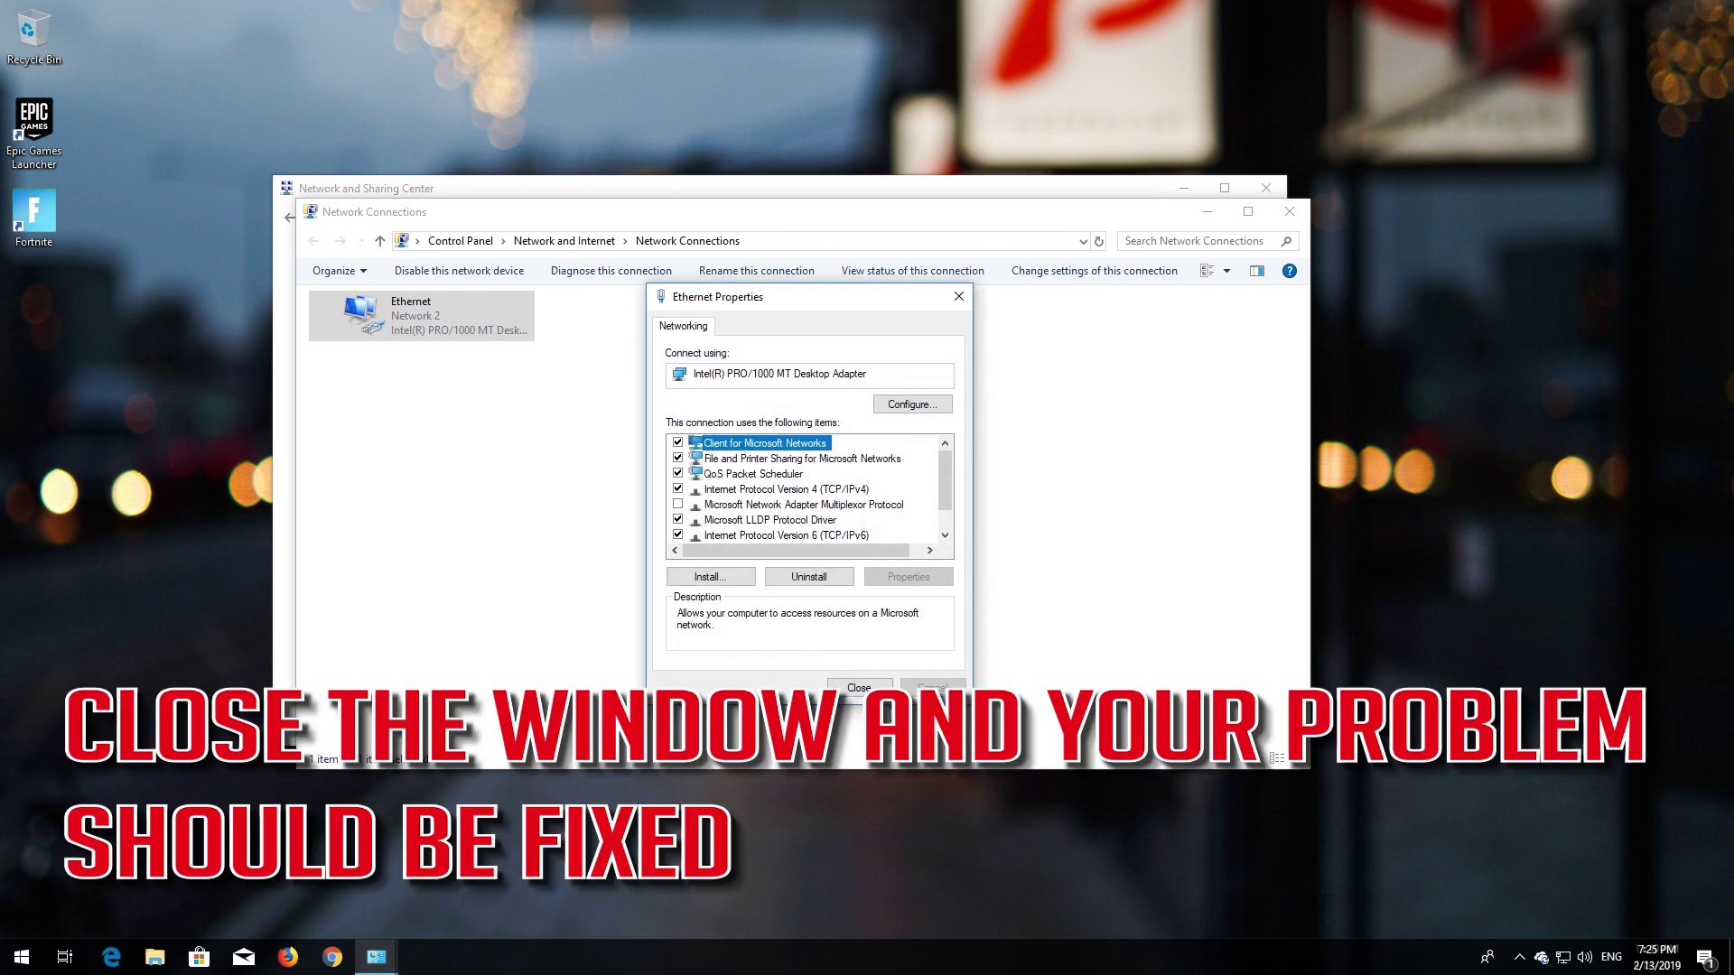
left_click(868, 688)
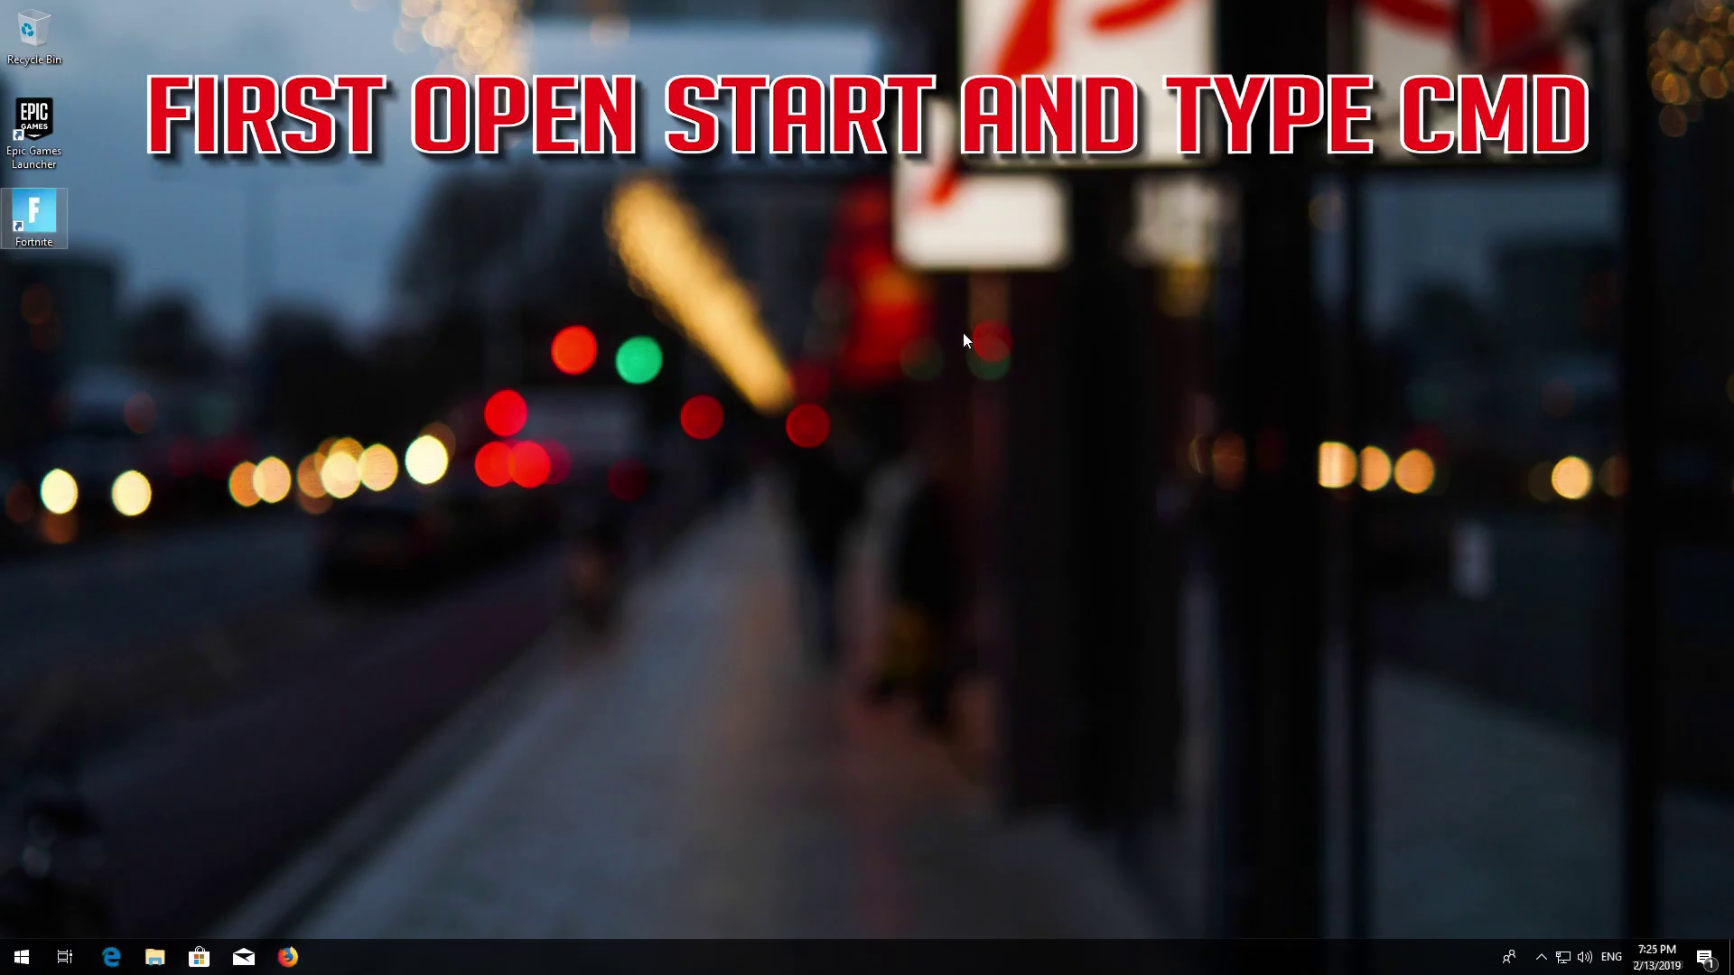
- Find cmd in Start and run Command Prompt as administrator, approving the UAC prompt
key("super")
type("cmd")
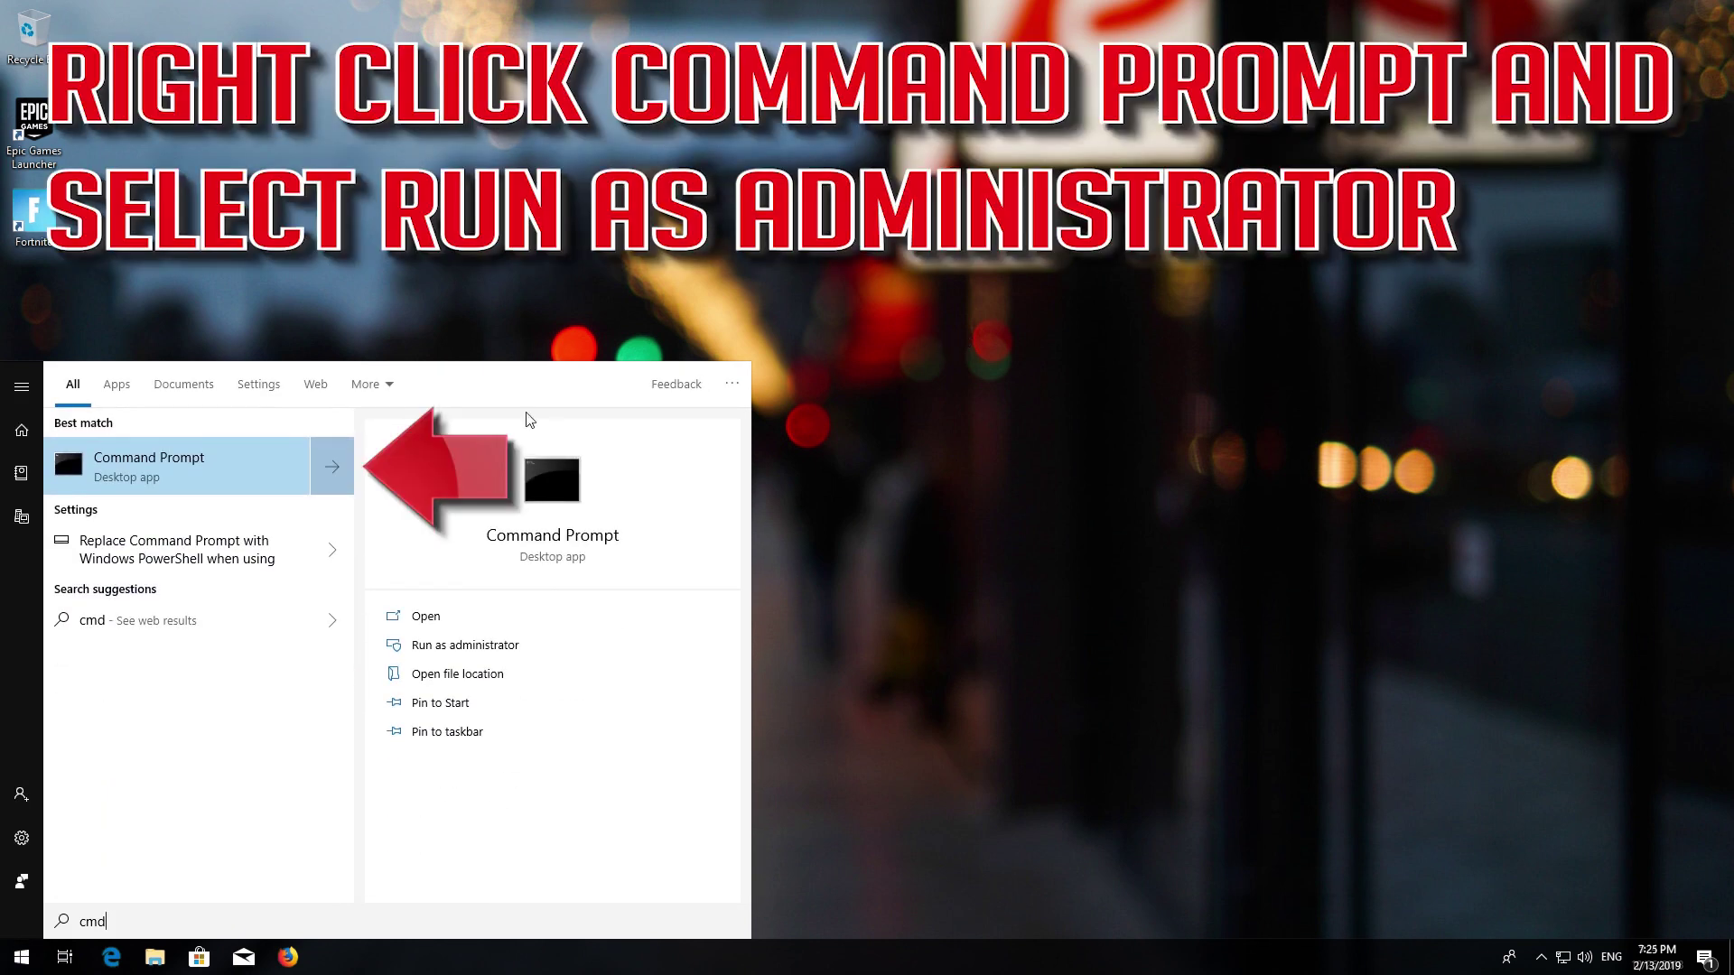
right_click(188, 467)
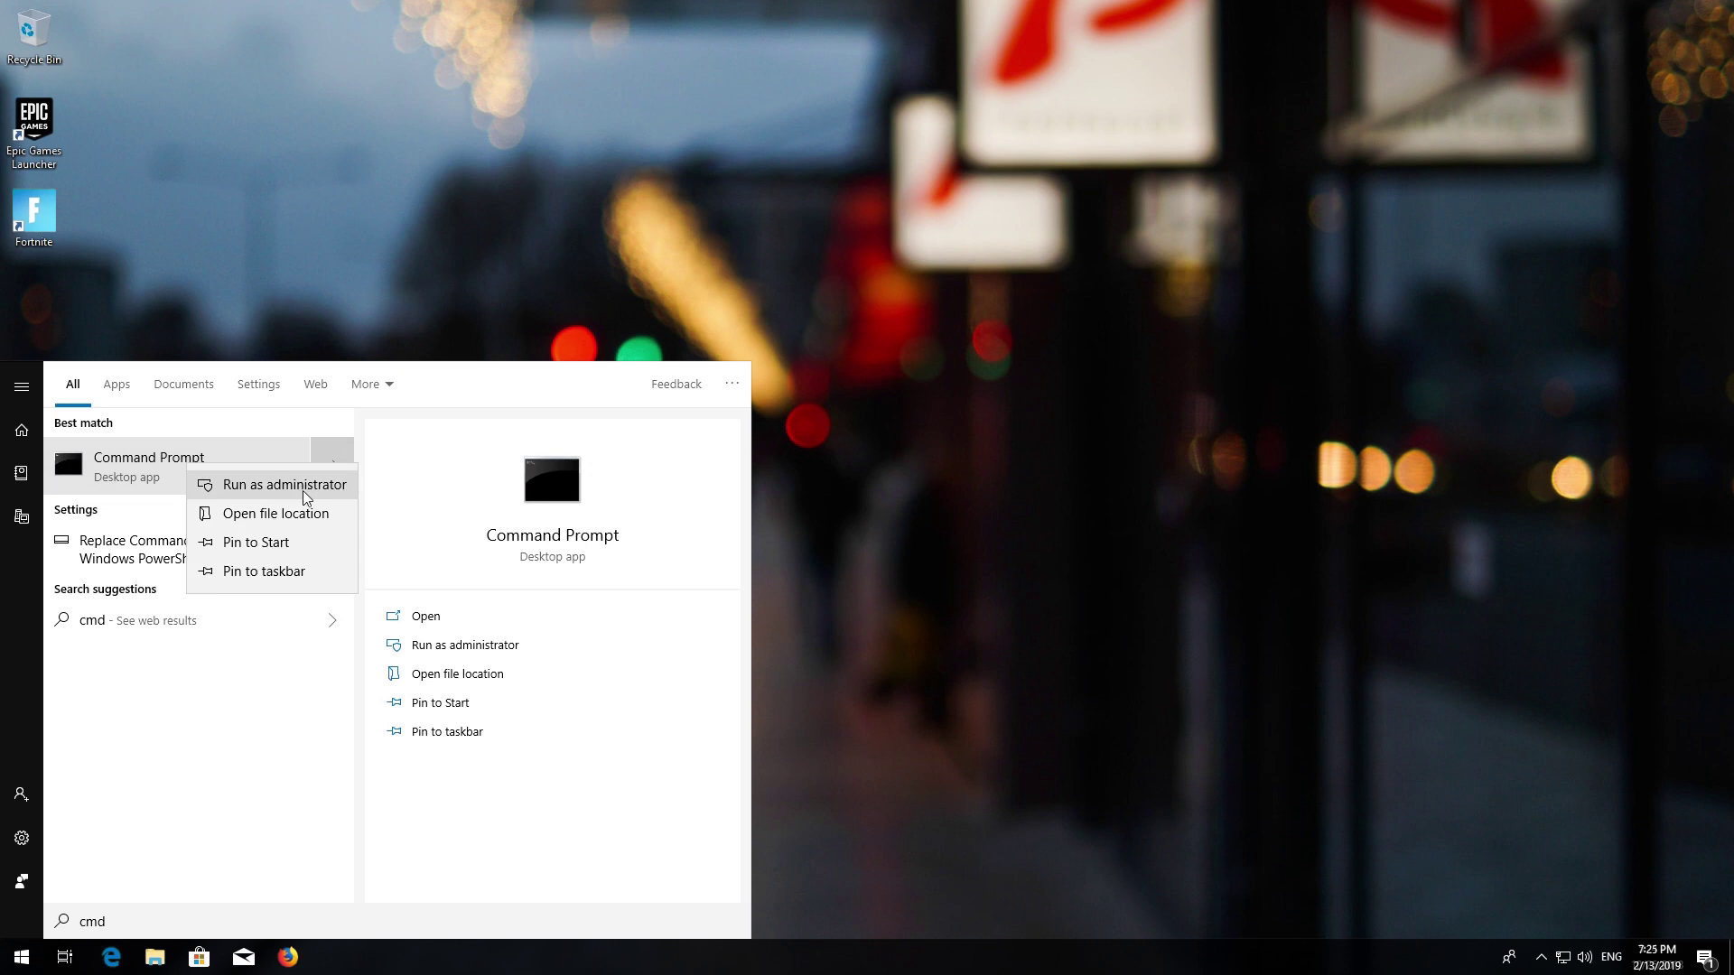
left_click(304, 487)
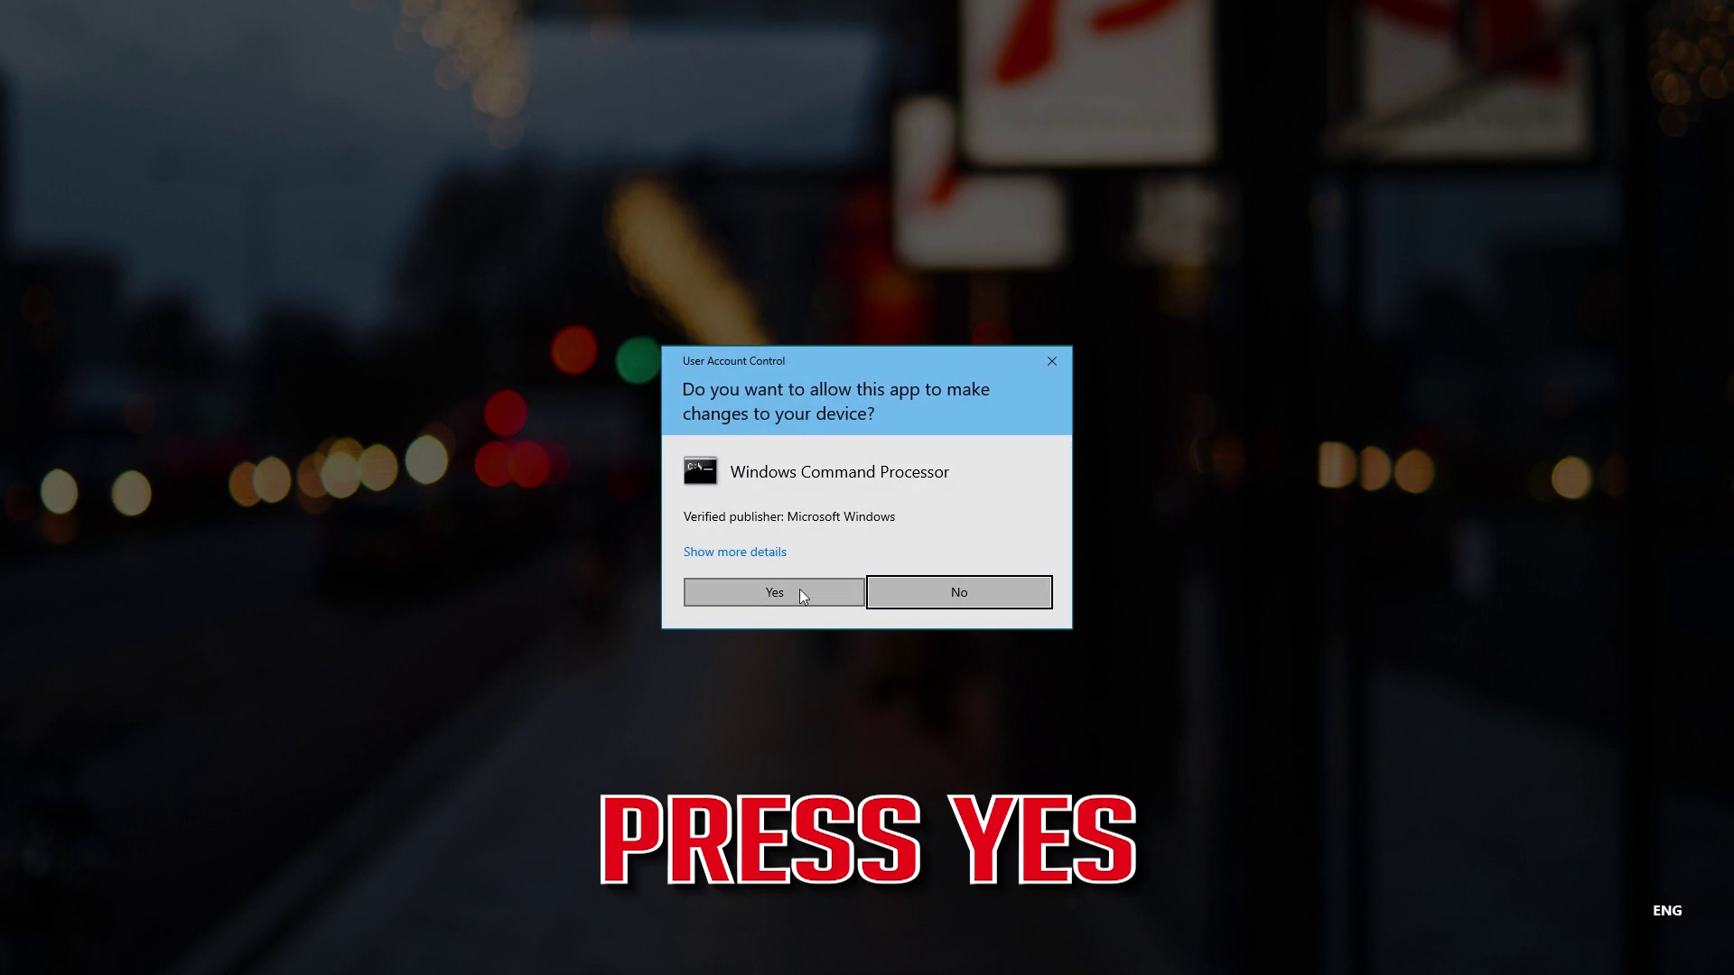
left_click(783, 592)
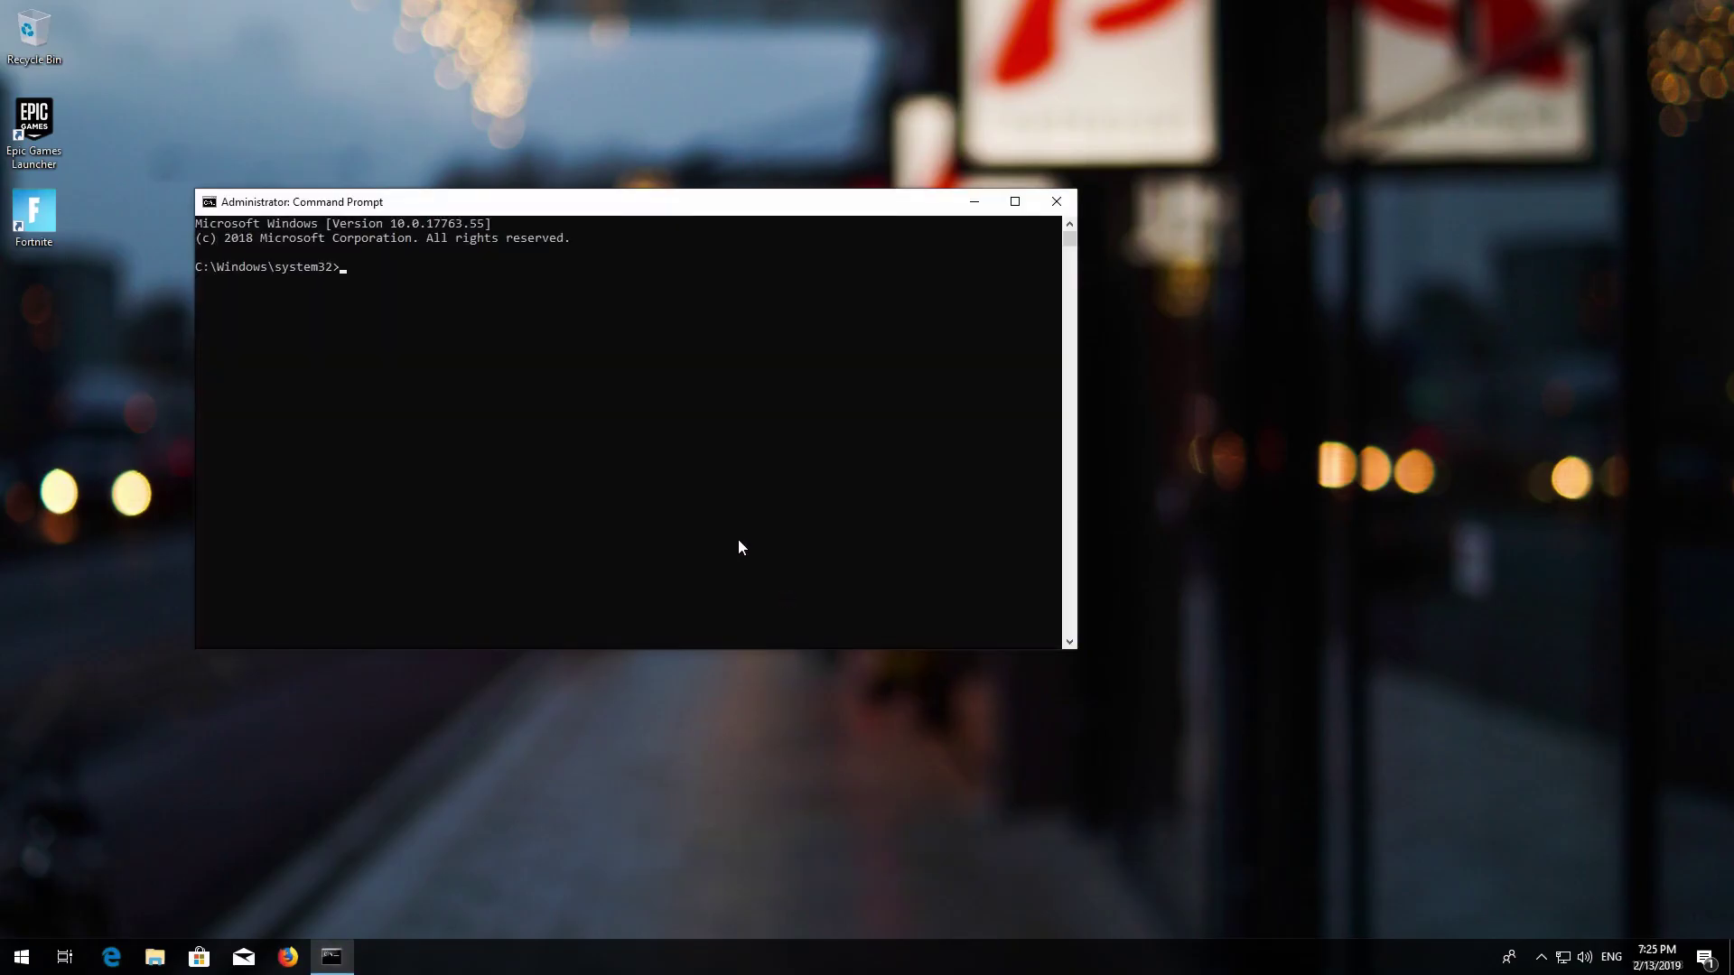
- Reset the IP stack (log to C:\resetlog.txt) and the Winsock catalog with netsh
left_click_drag(620, 216, 881, 250)
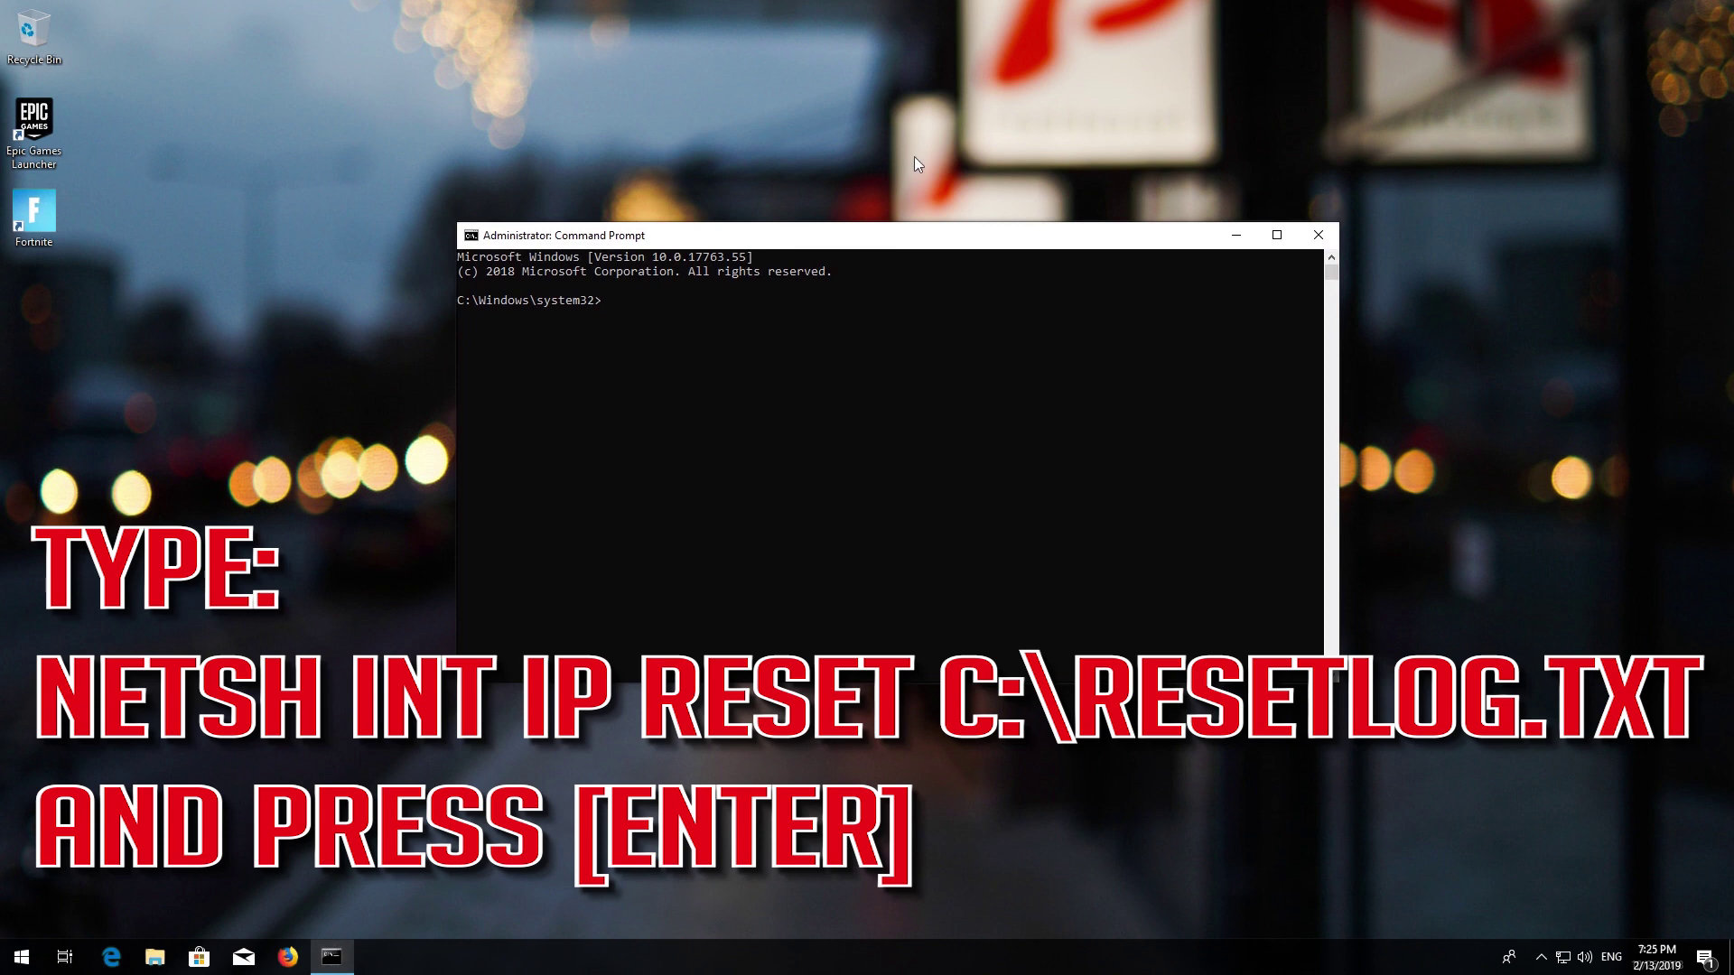
type("netsh int ip reset C:\\resetlog.txt")
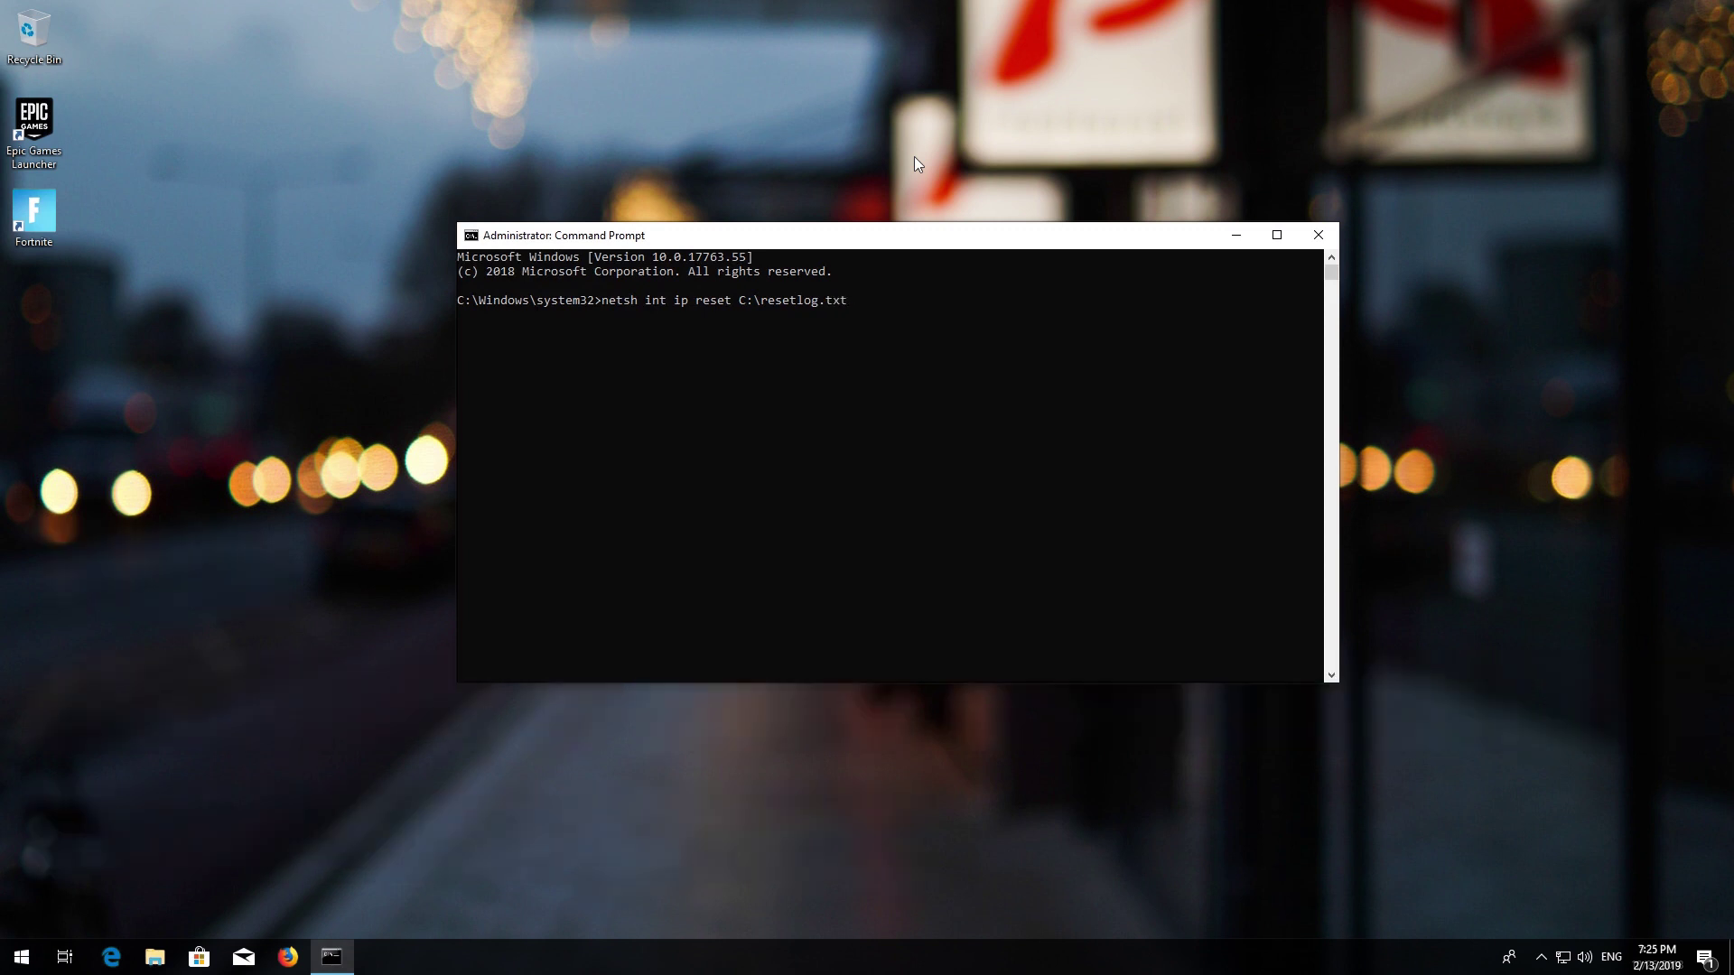
key("Return")
type("net")
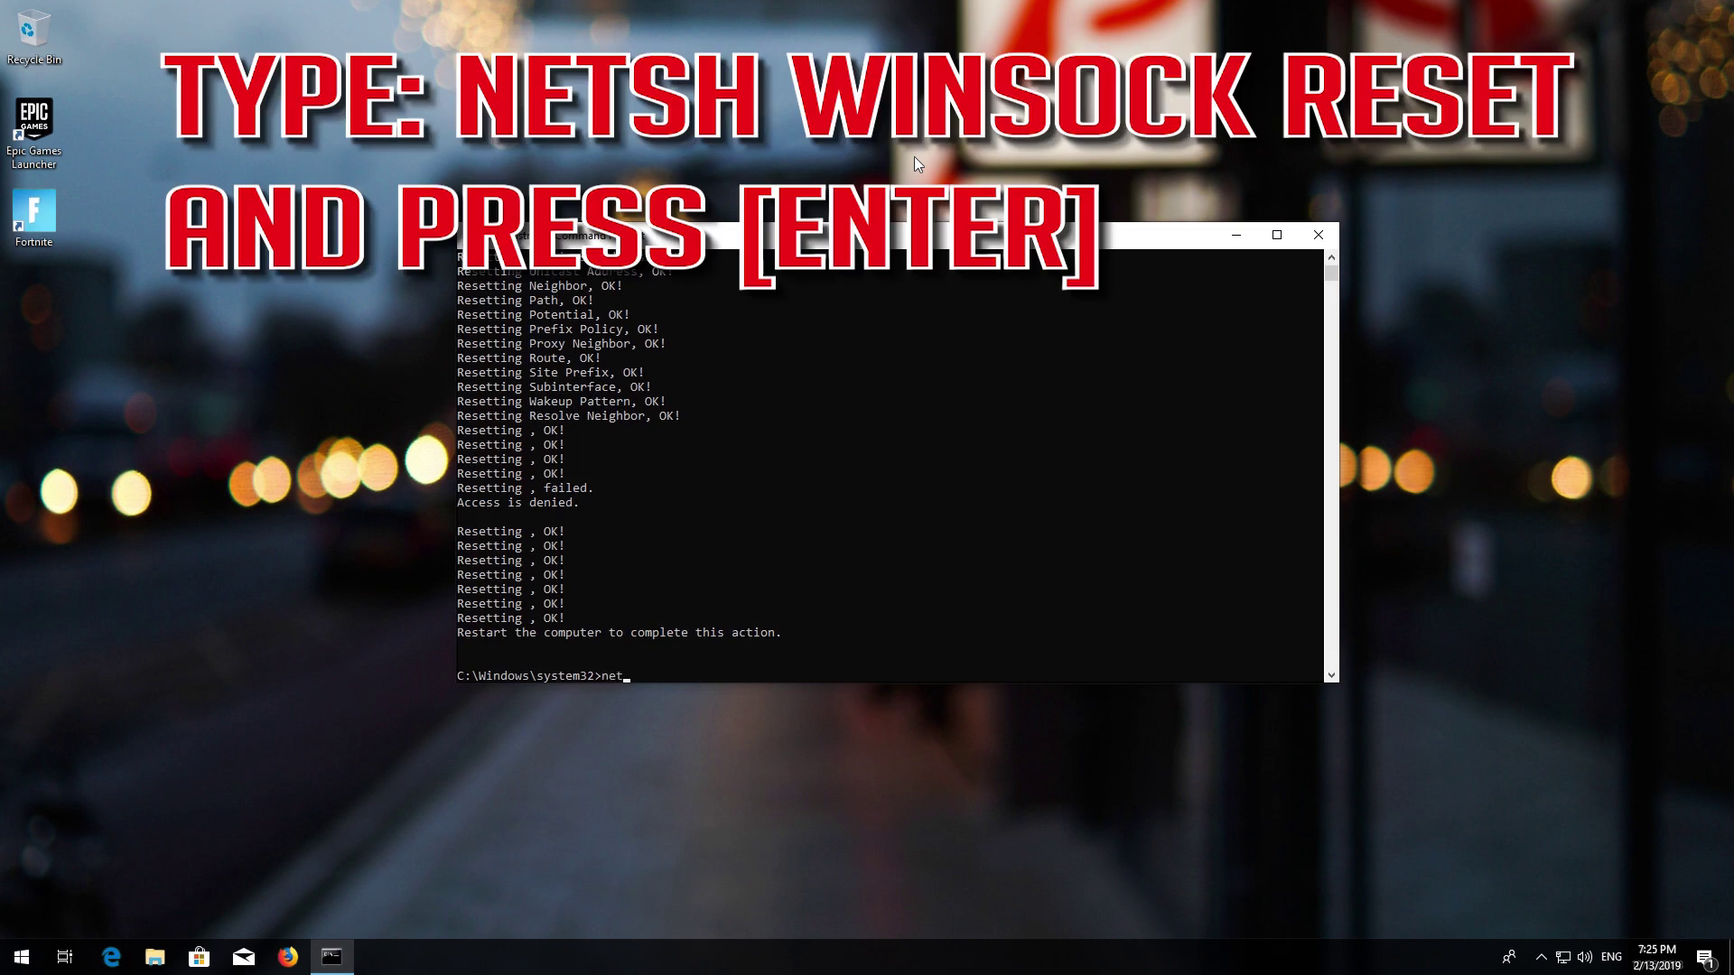
type("sh winsock reset")
key("Return")
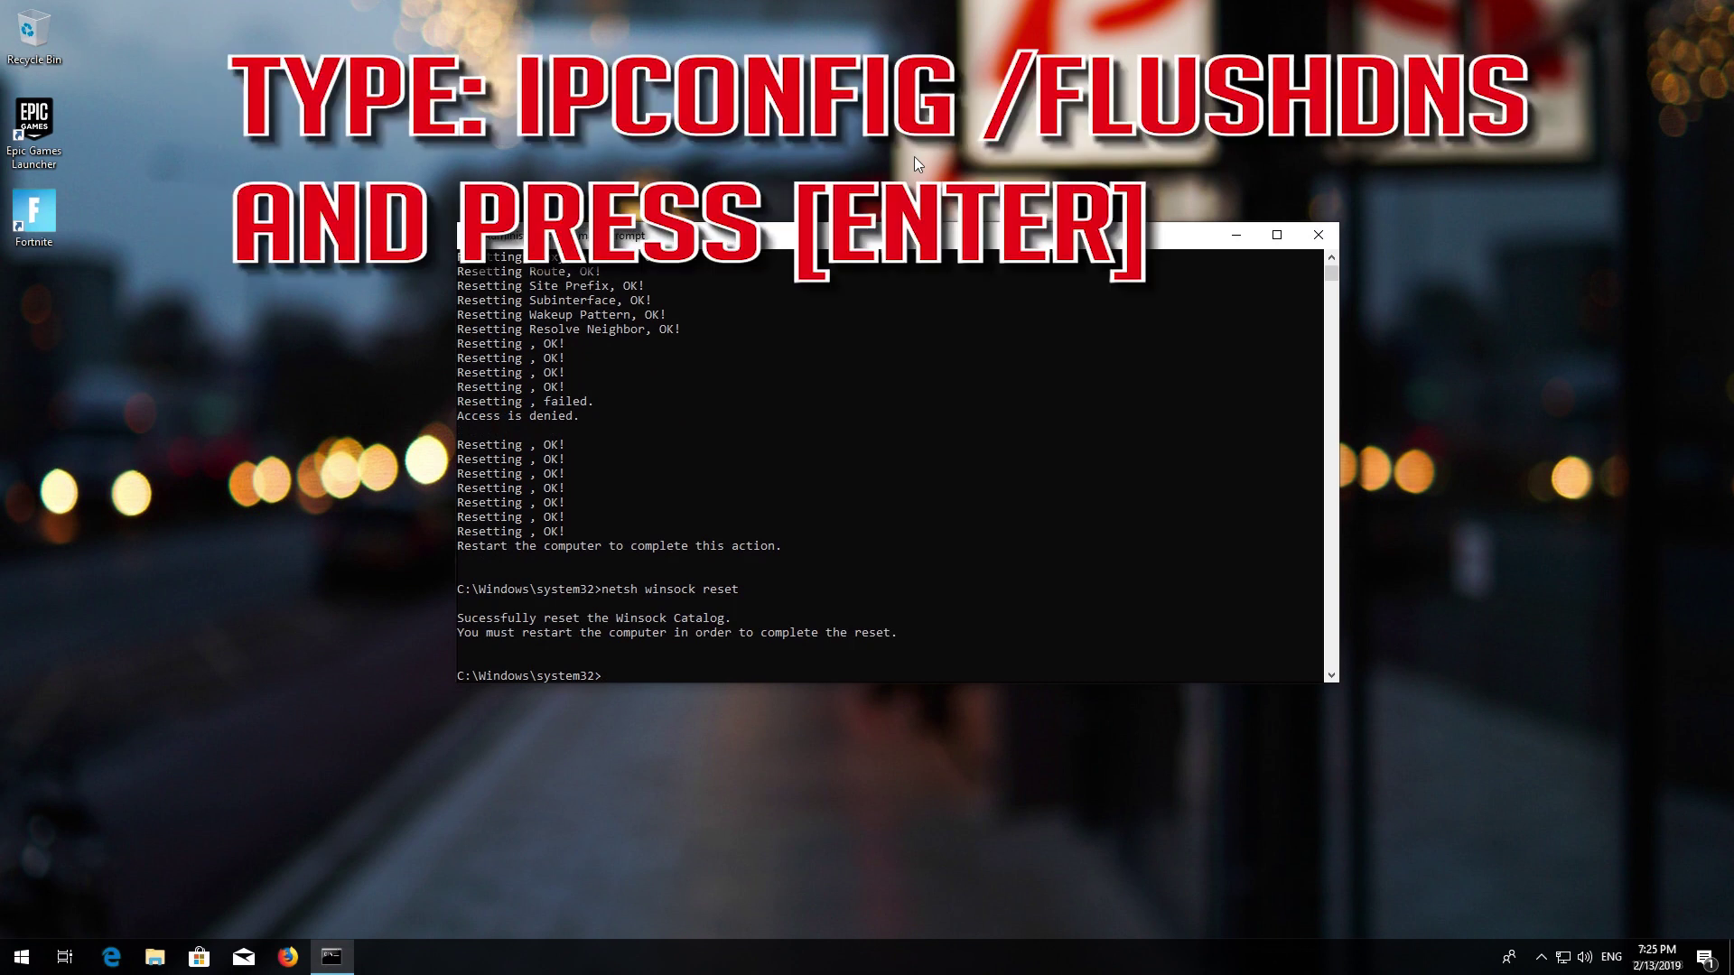
- Flush the DNS cache with ipconfig /flushdns and exit Command Prompt
type("ipconfig /flushd")
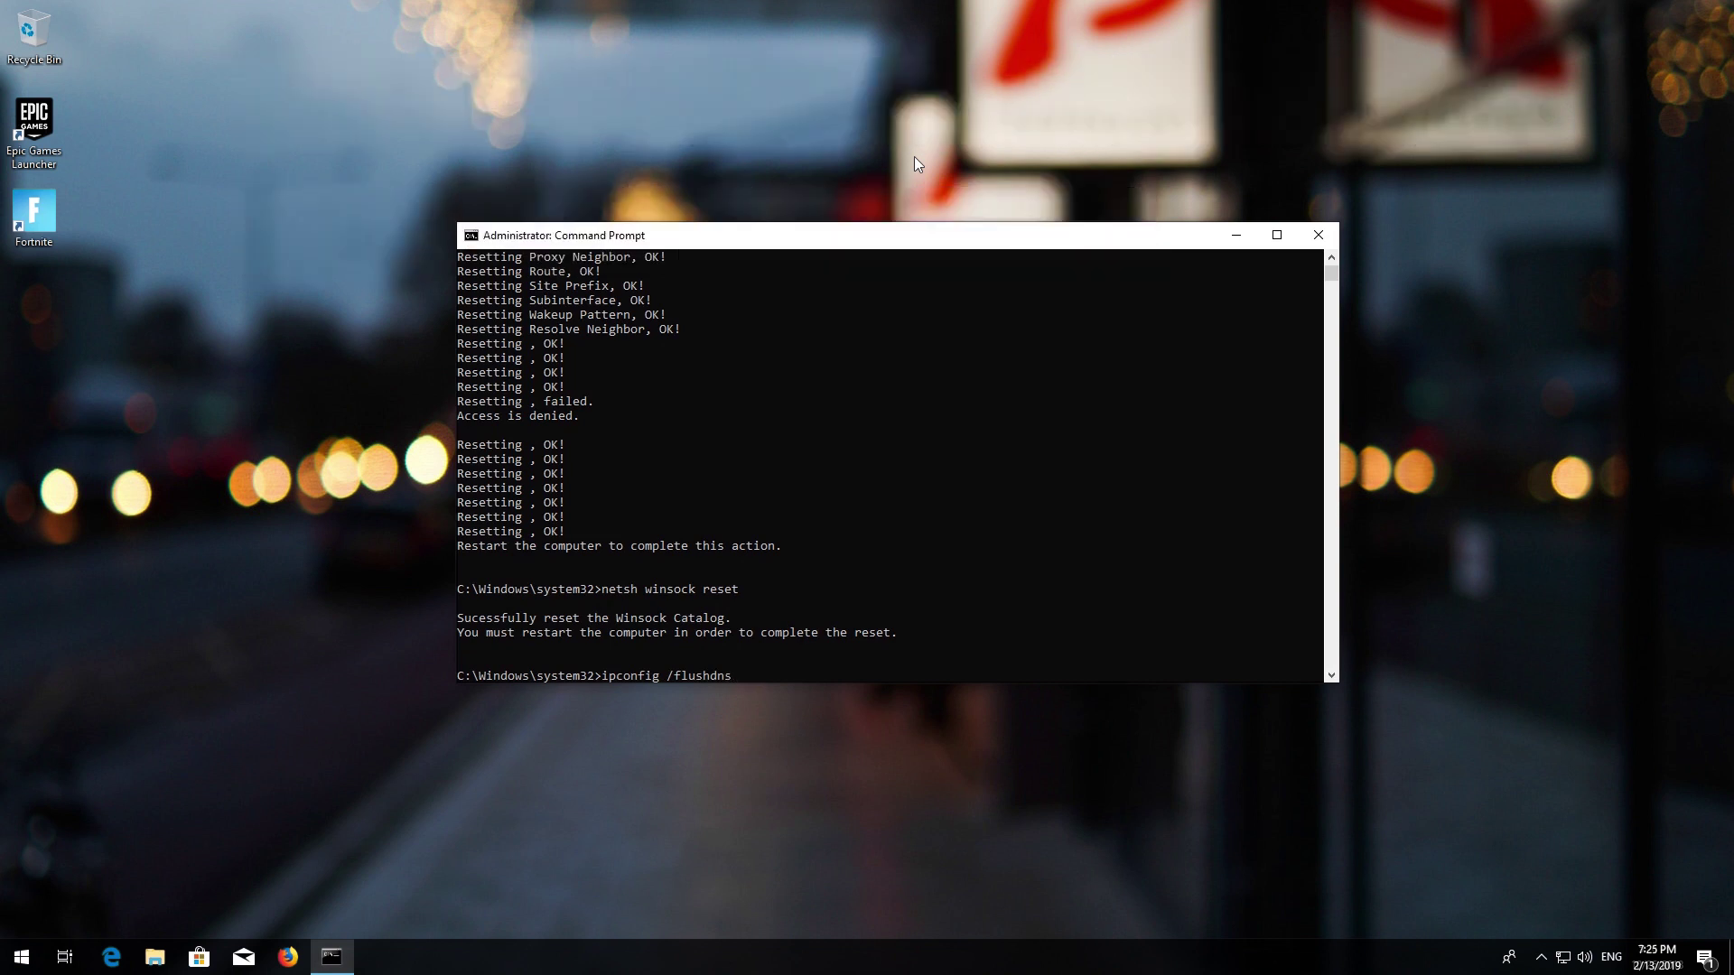
type("ns")
key("Return")
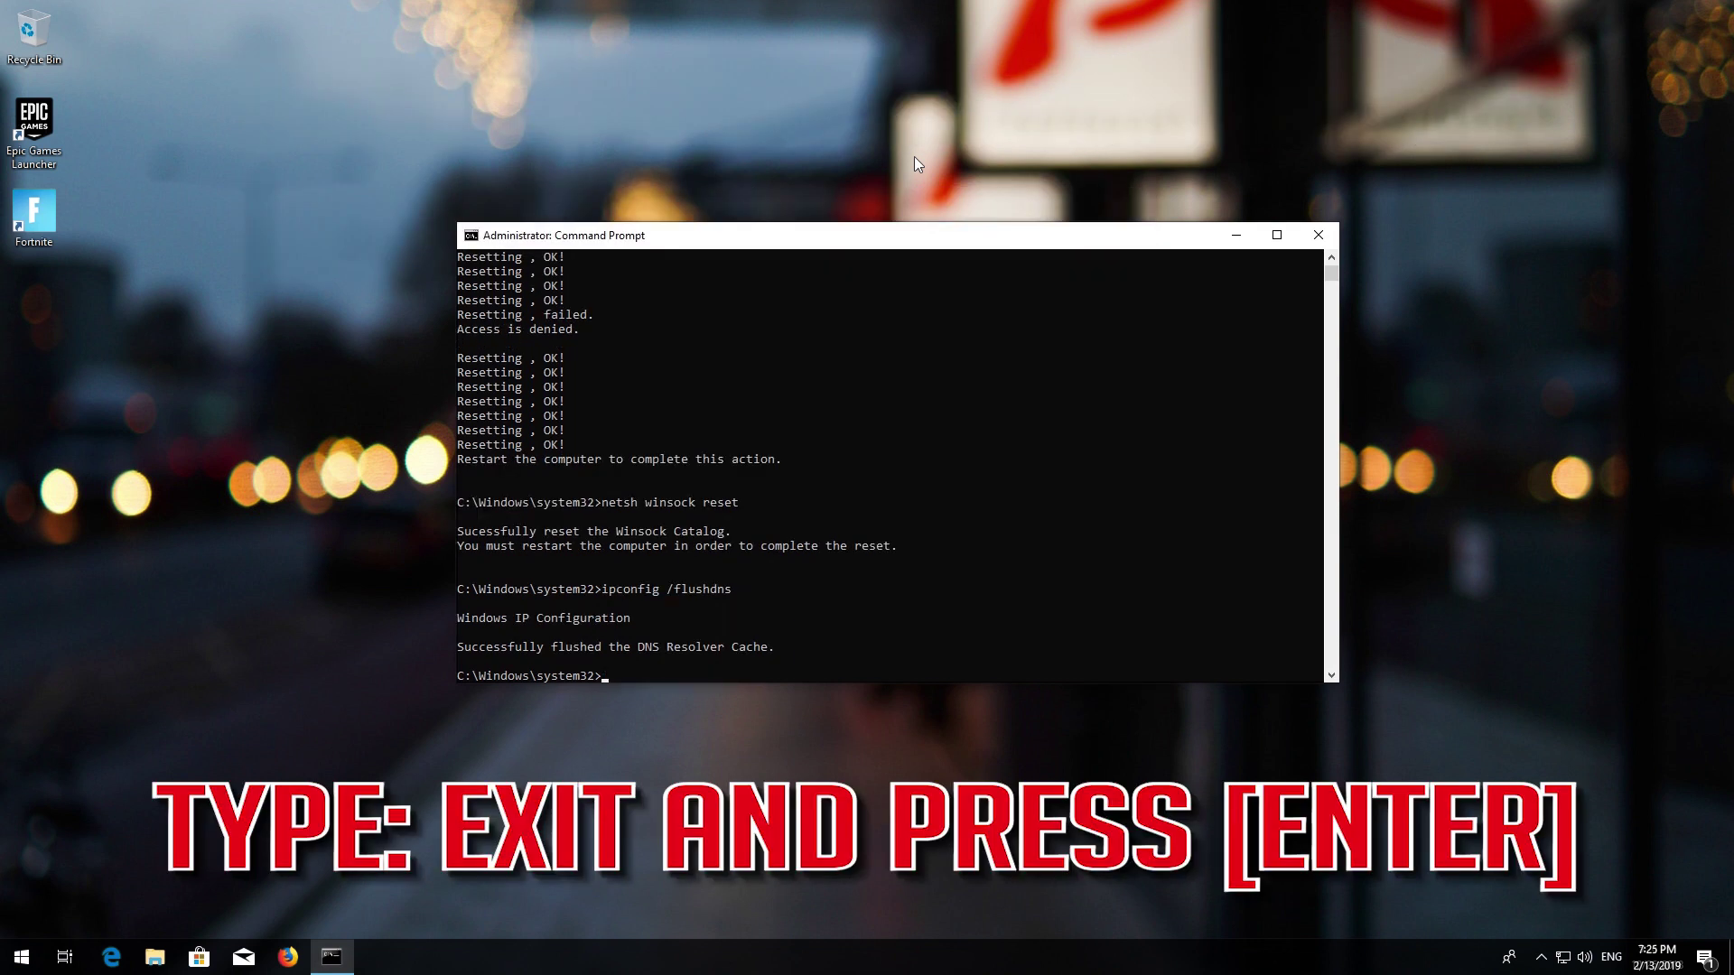
key("Return")
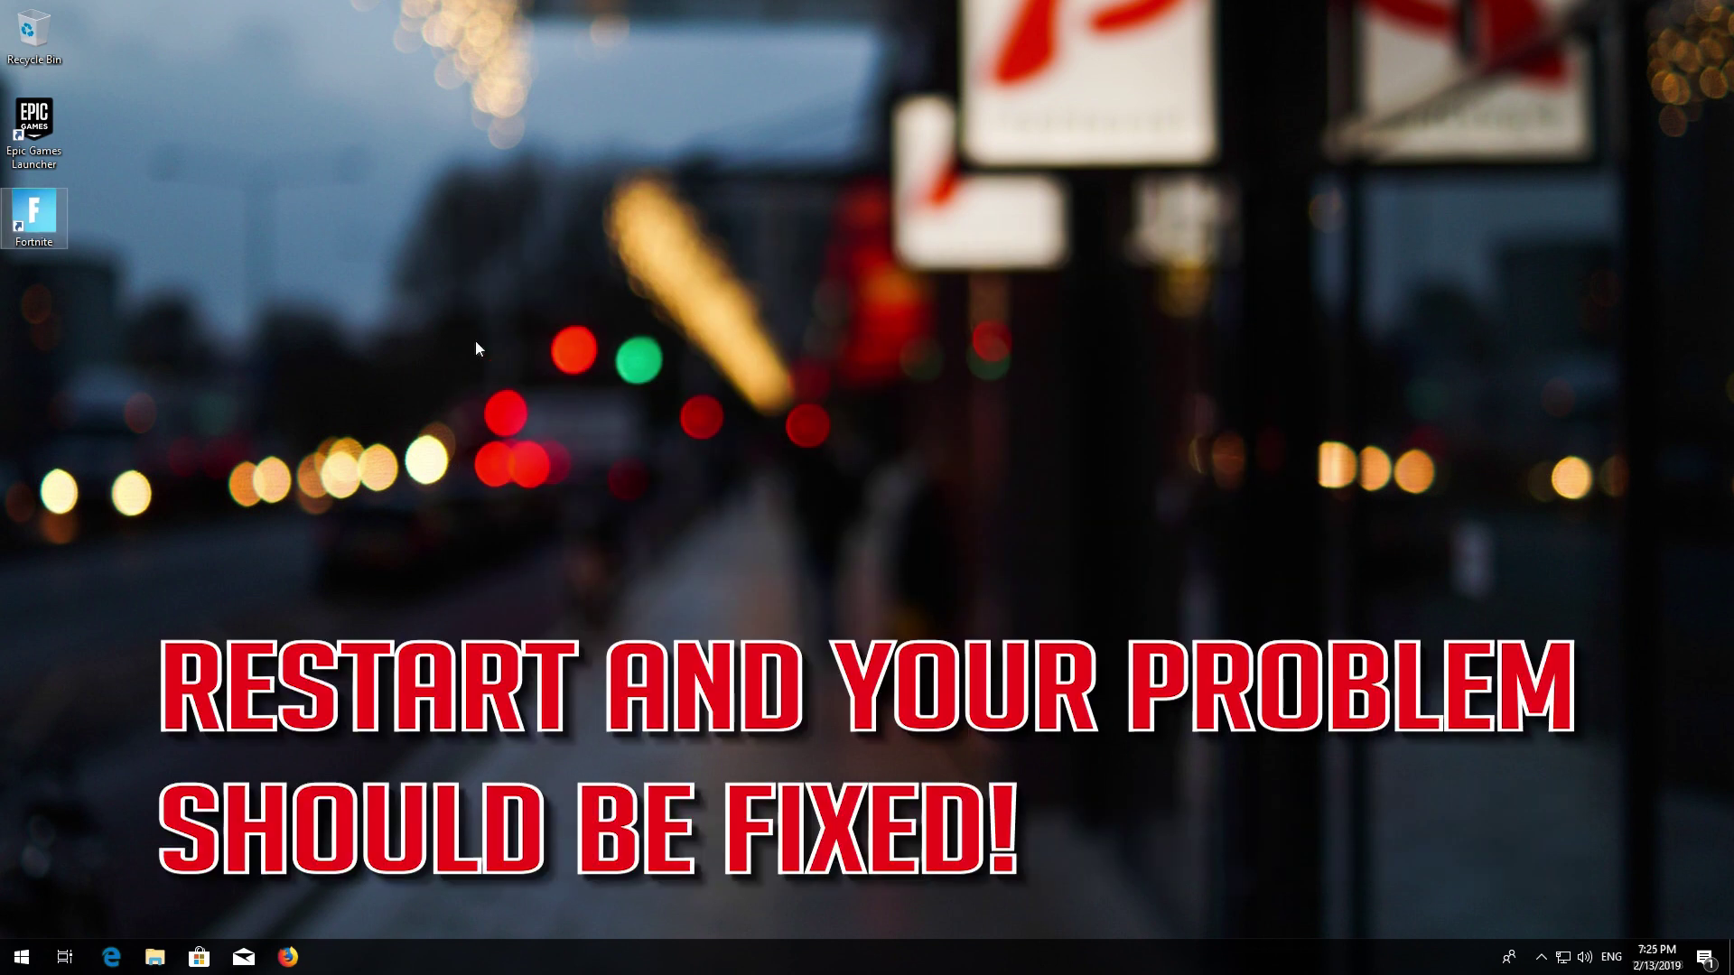
- Restart the computer from the Start menu's Power options
left_click(5, 963)
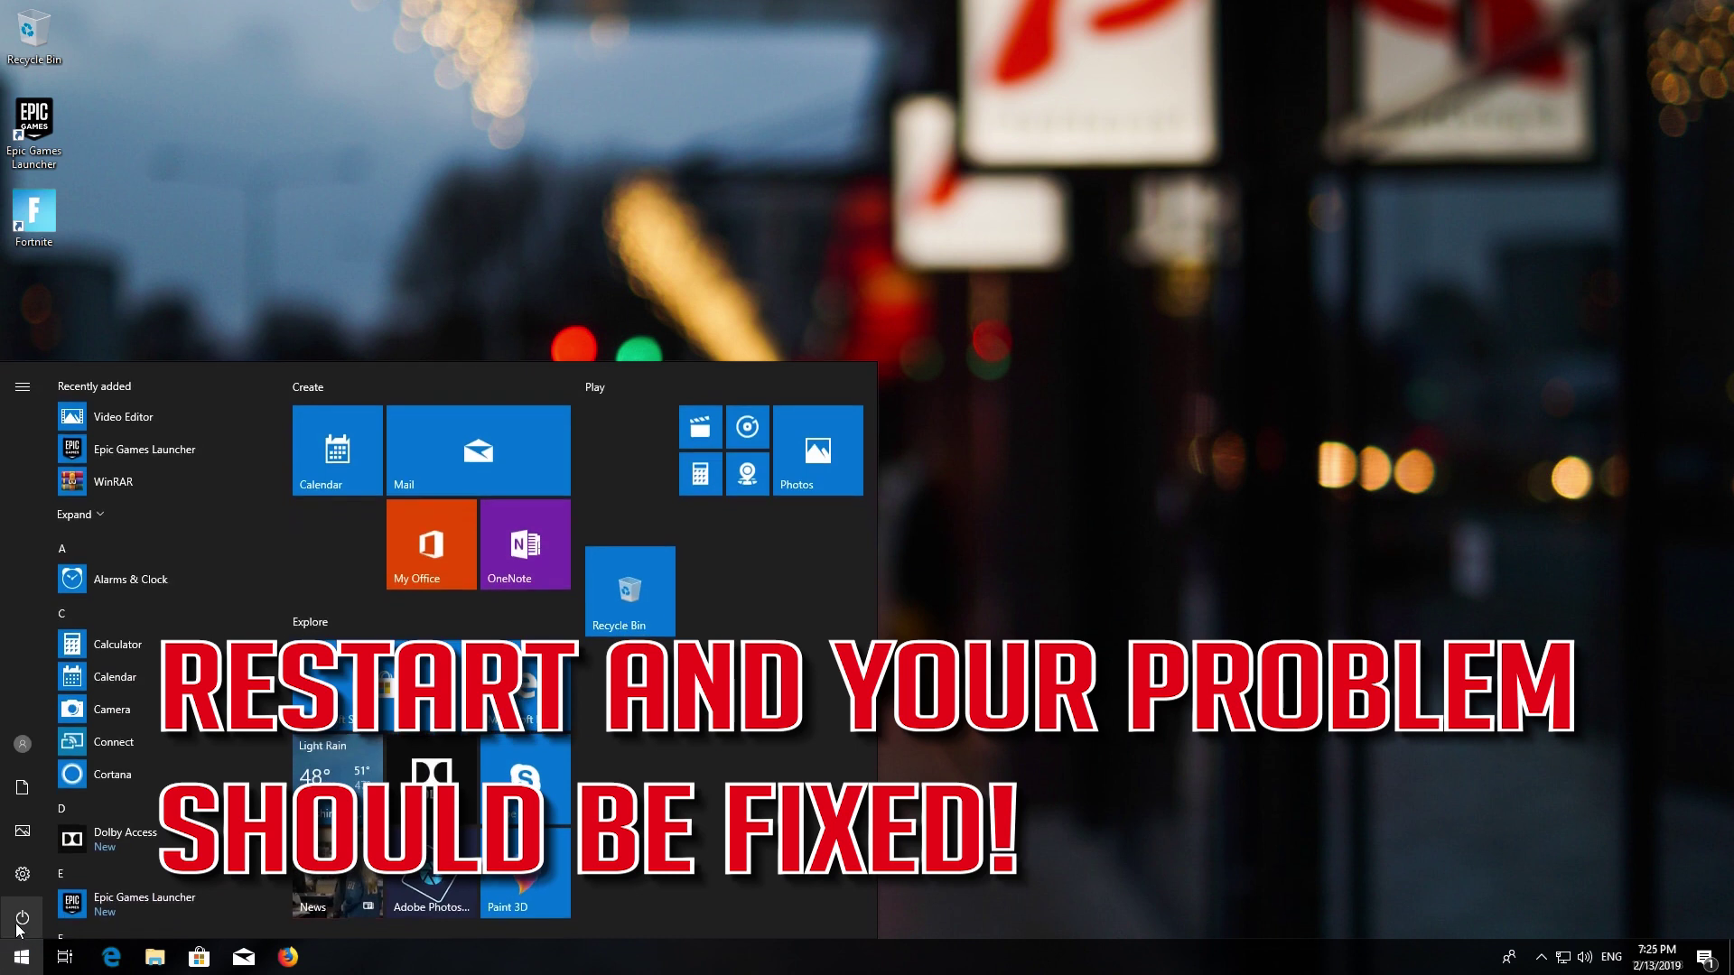
left_click(21, 917)
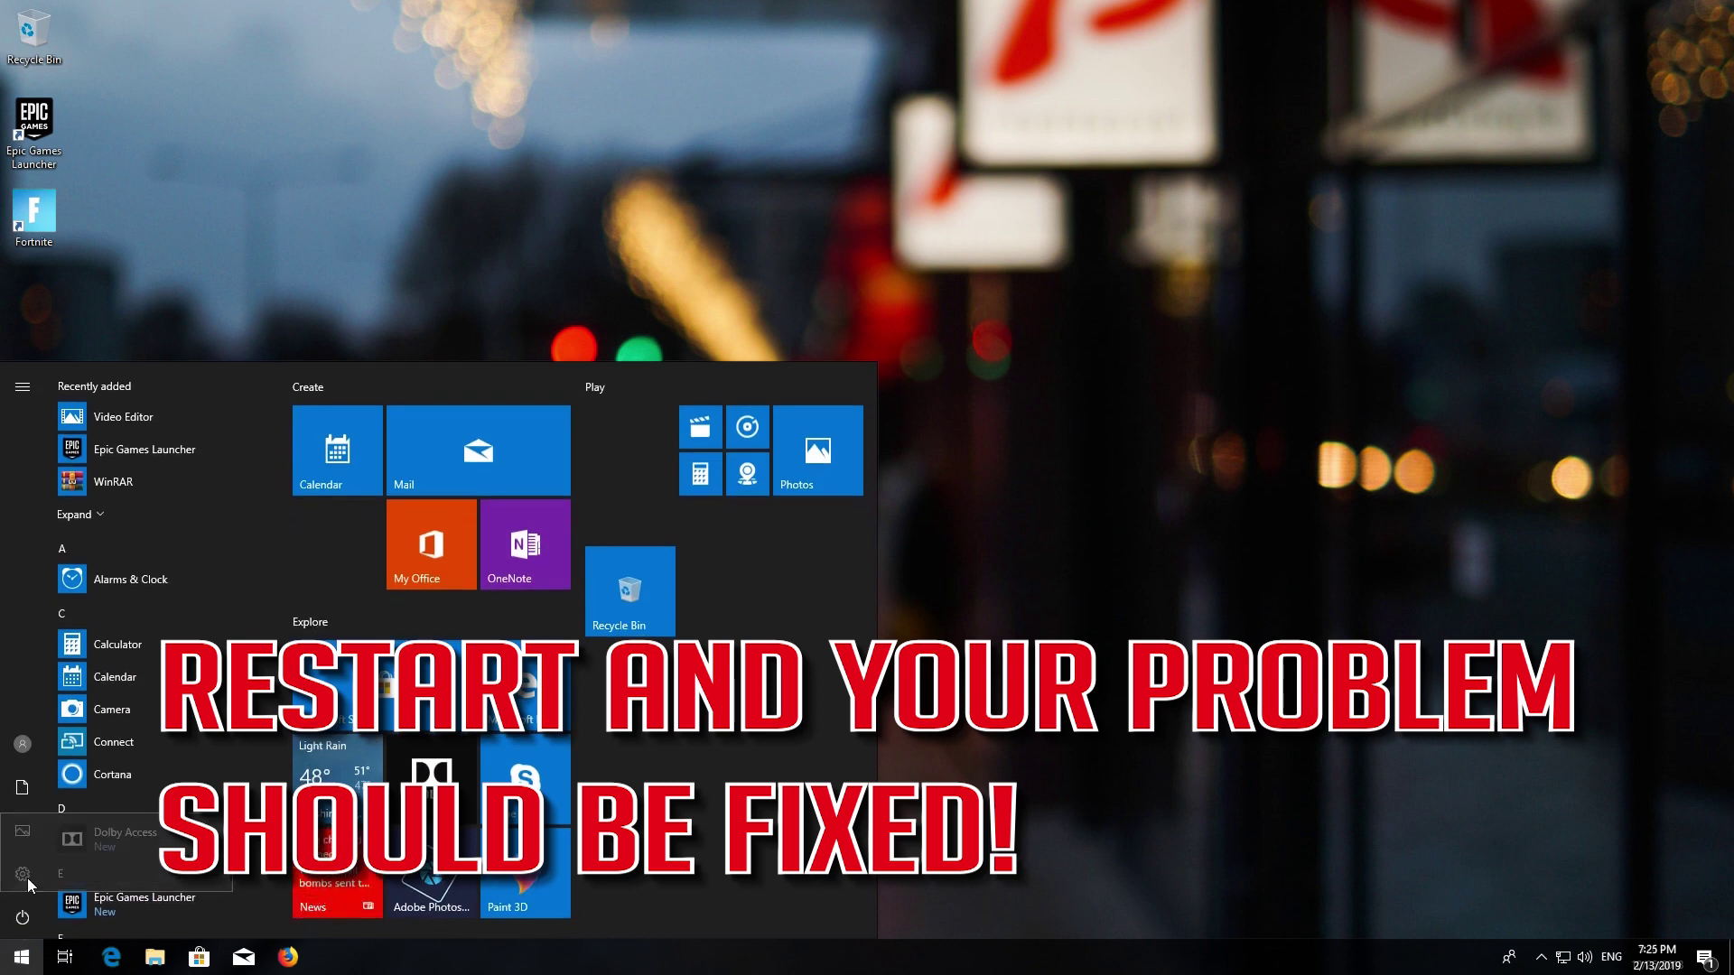
left_click(27, 878)
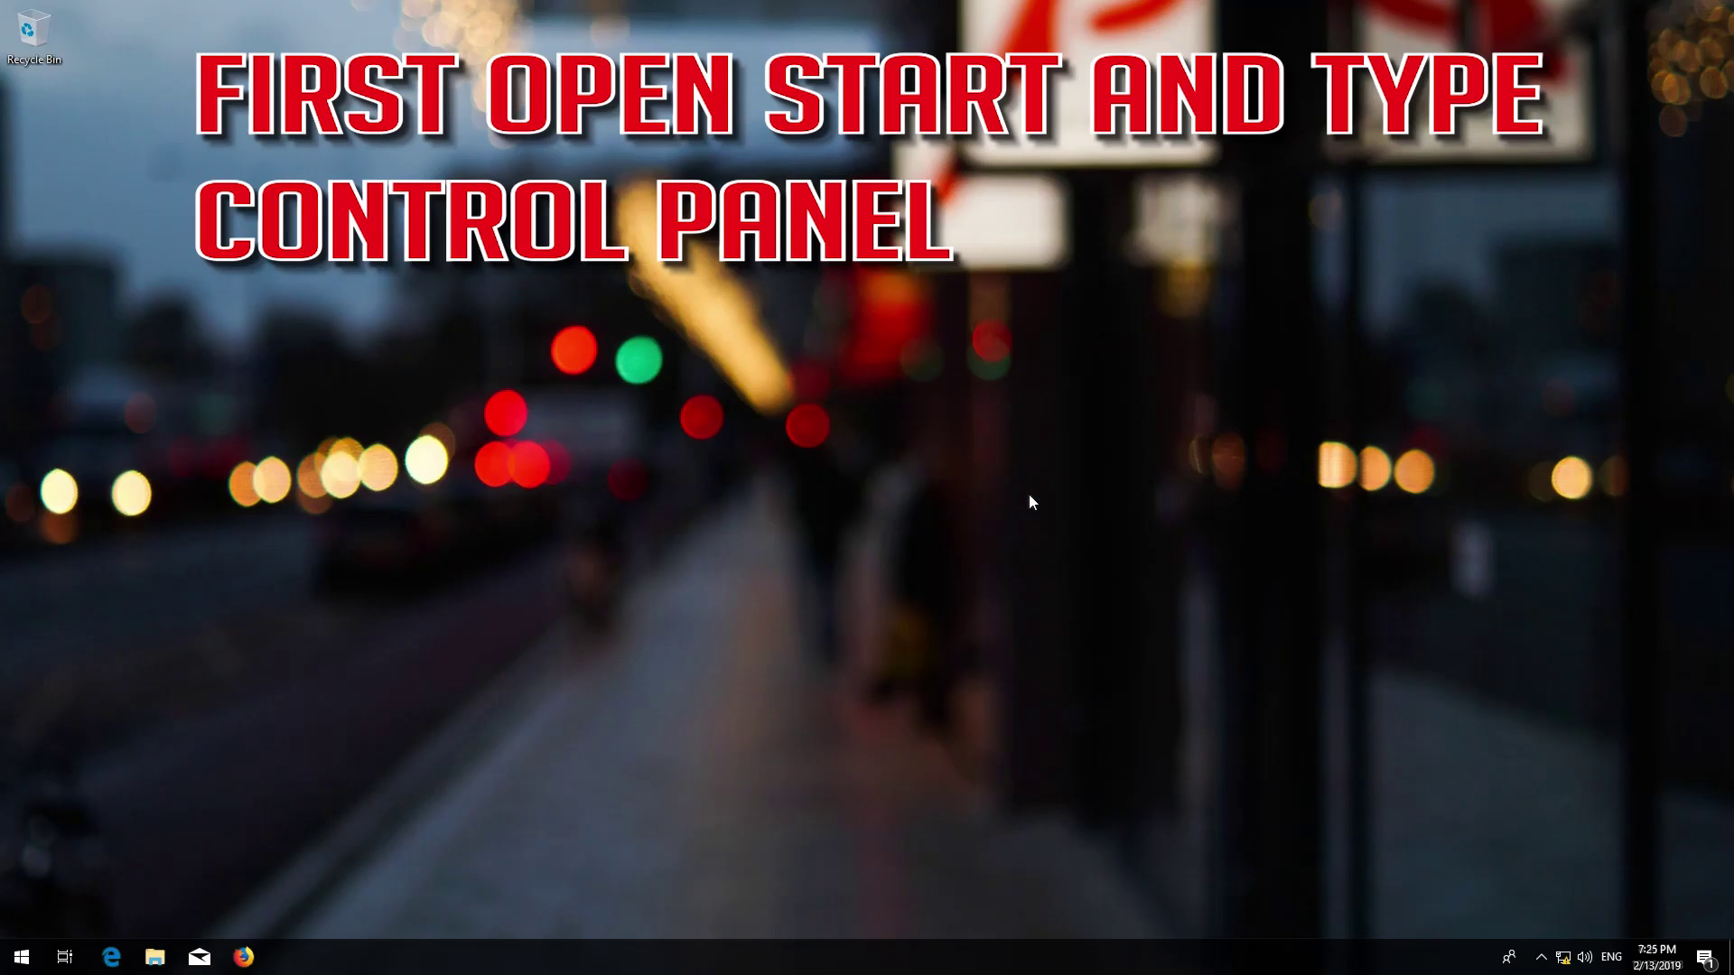
- Search for Control Panel and open Network and Internet, then Network and Sharing Center
key("super")
type("control")
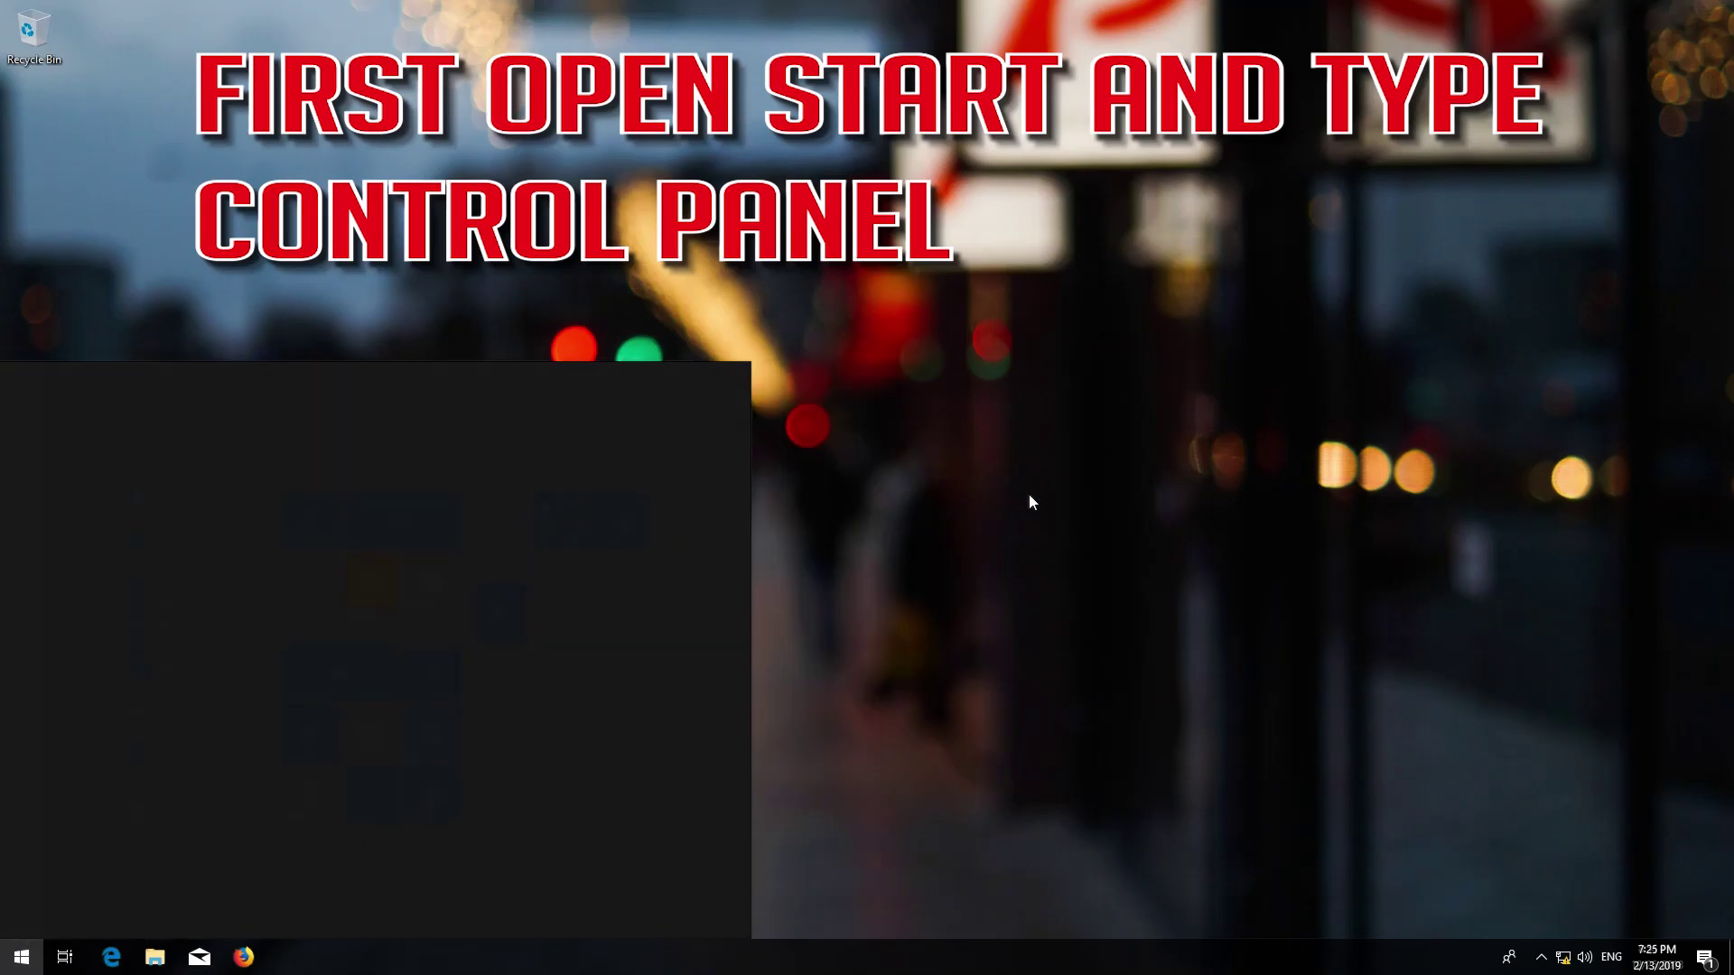
type(" panel")
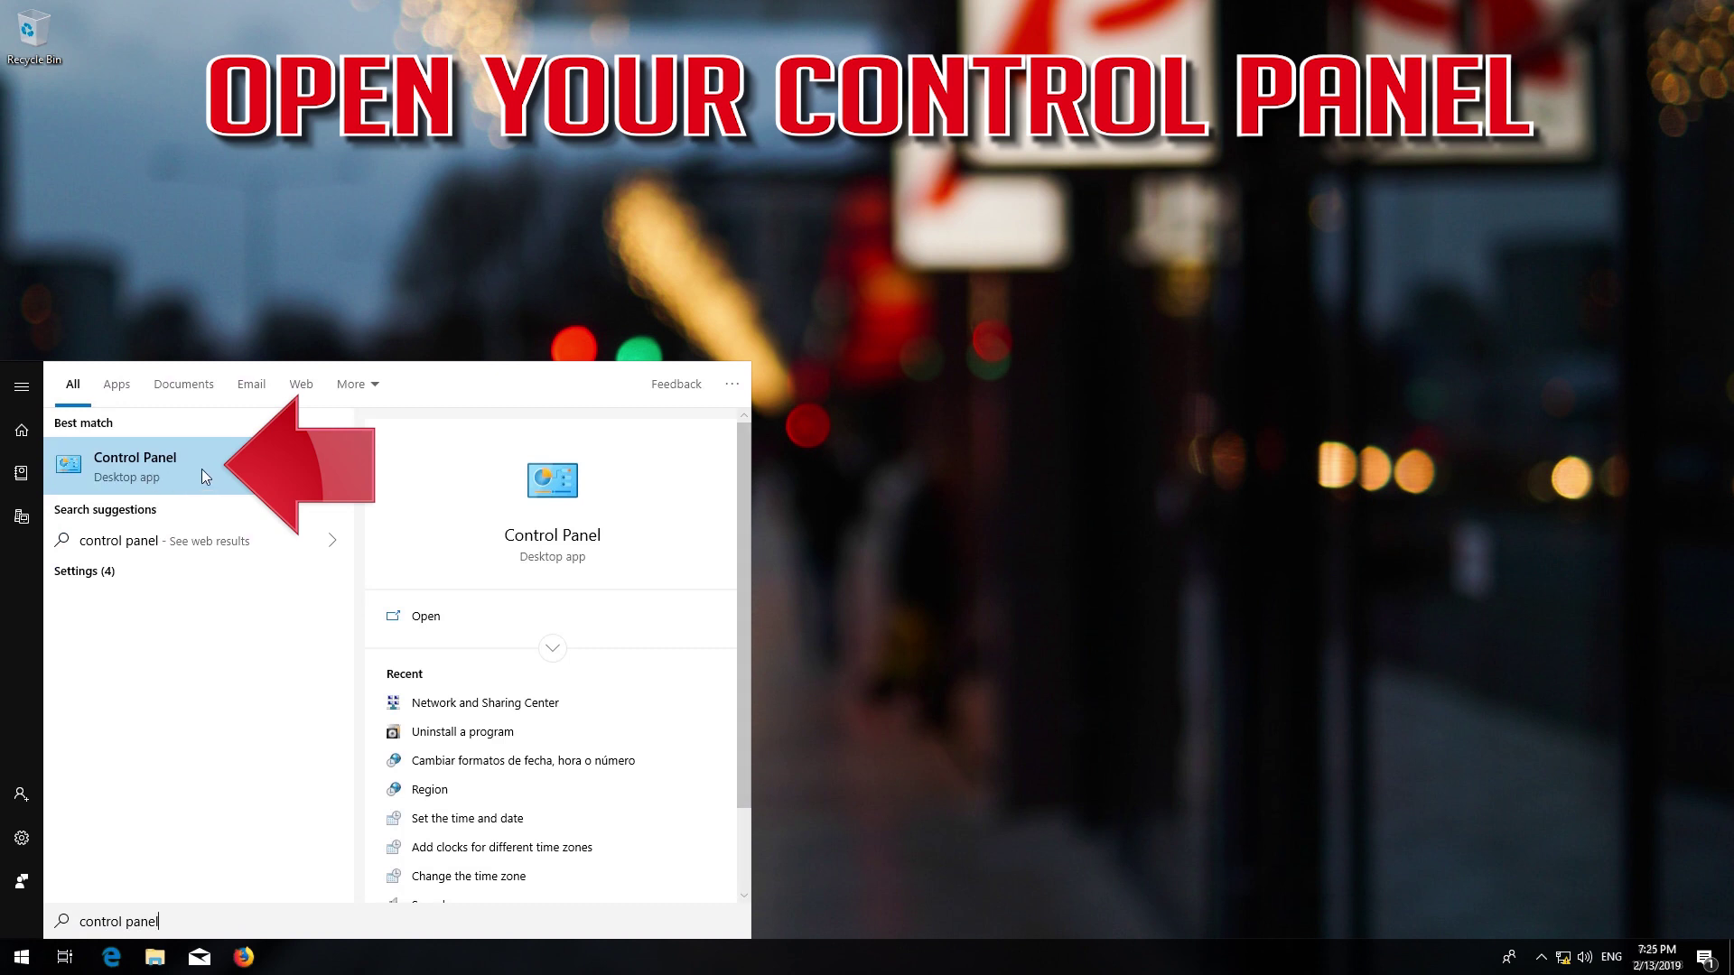
left_click(202, 469)
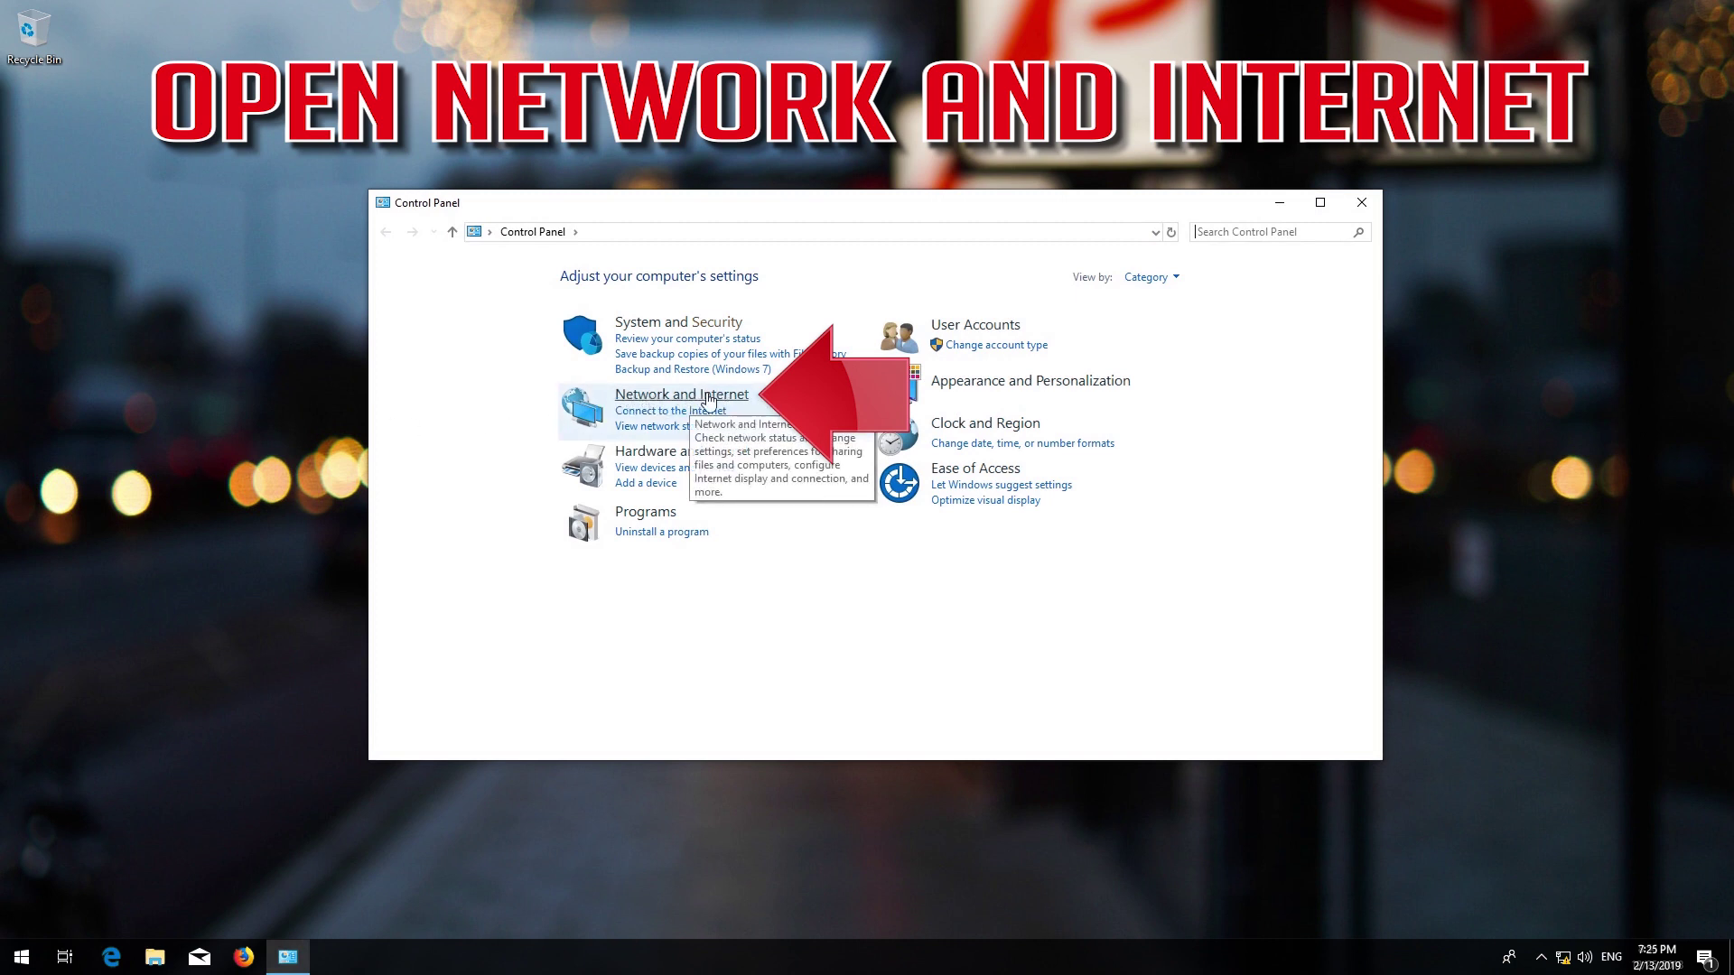
left_click(709, 397)
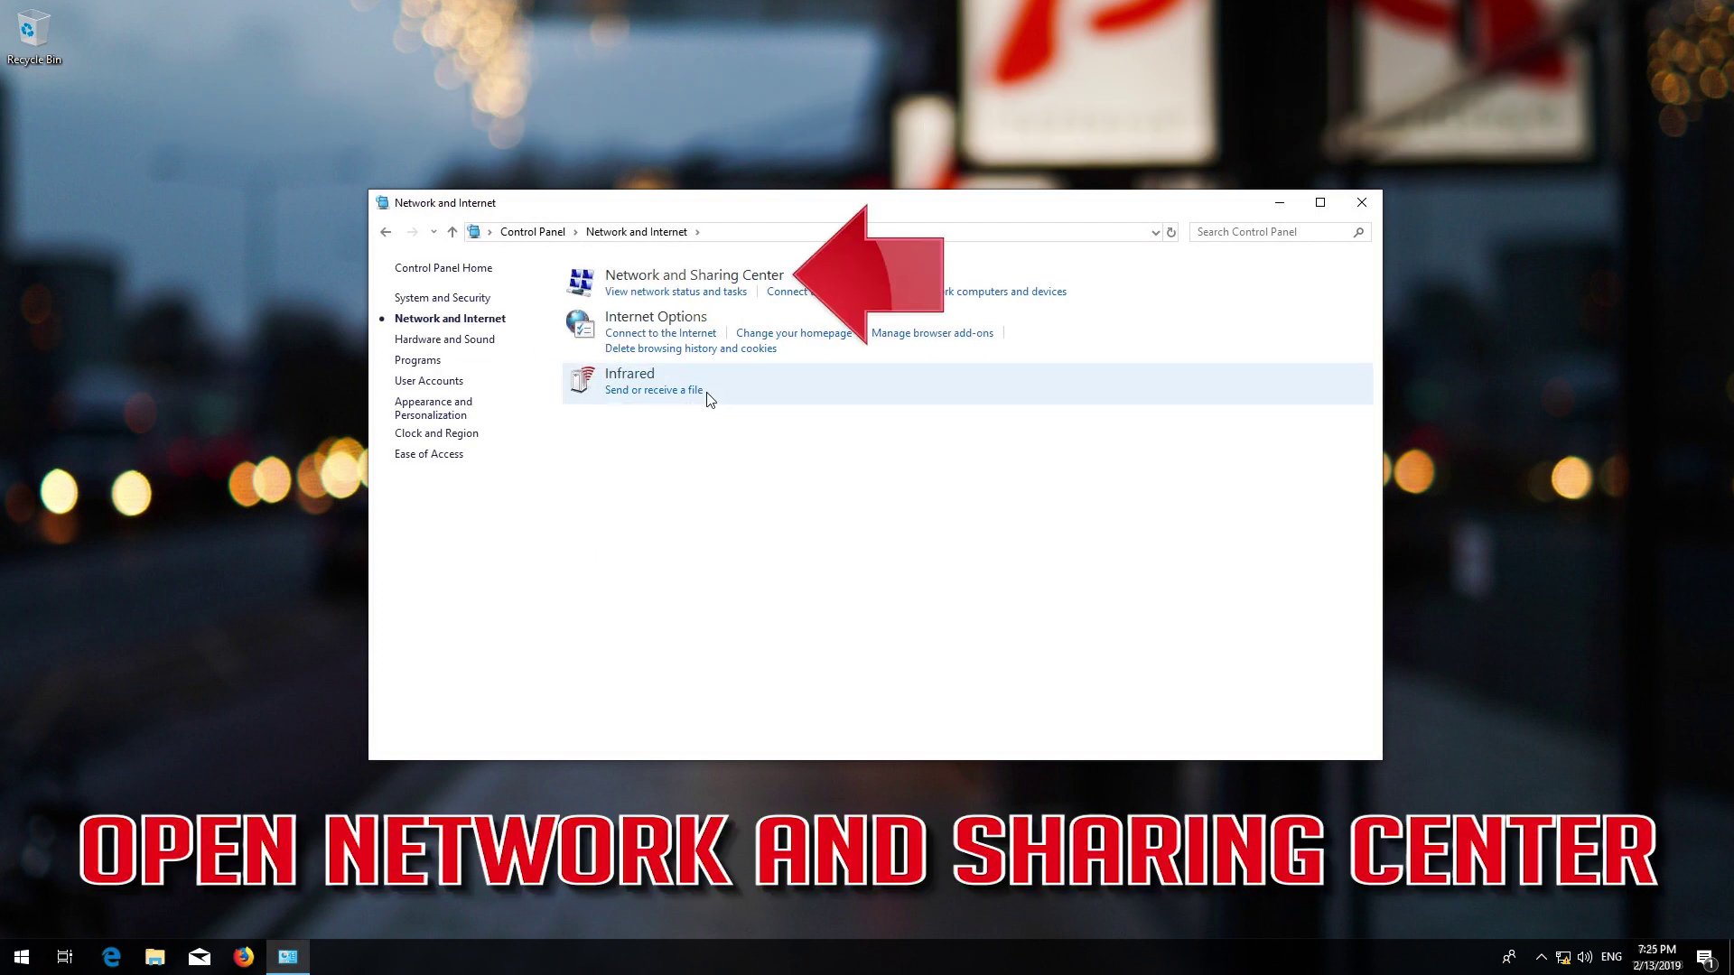
left_click(727, 279)
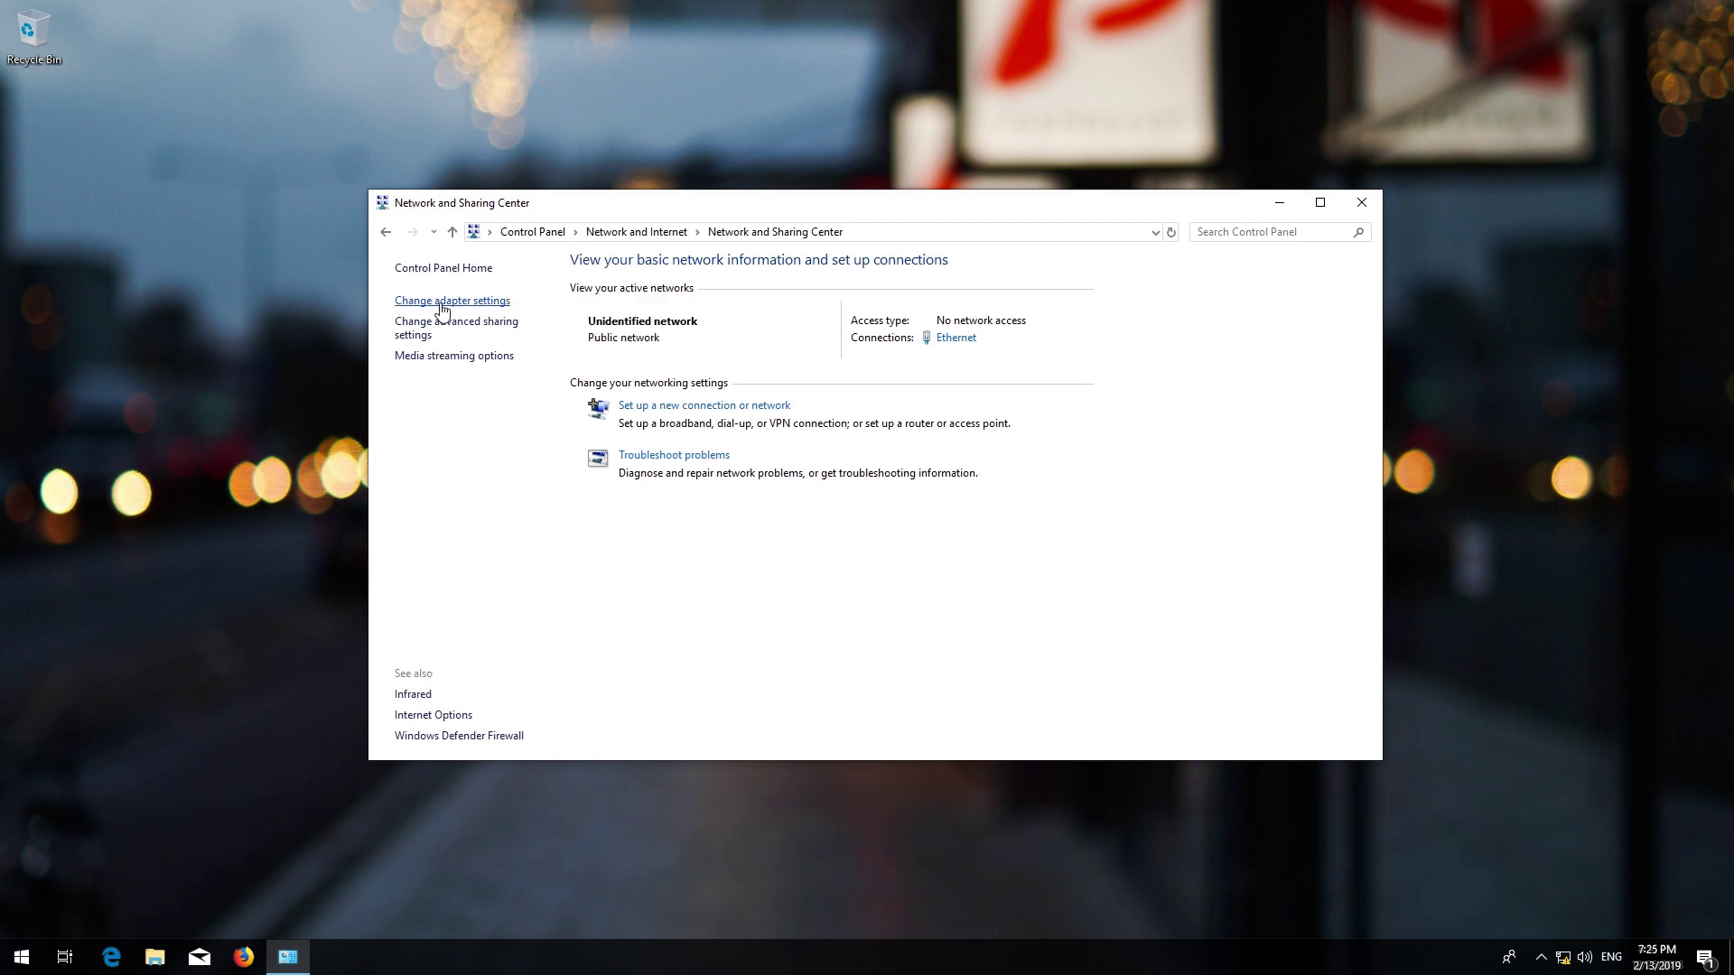
- Run Diagnose on the Ethernet adapter from the network adapter list
left_click(443, 303)
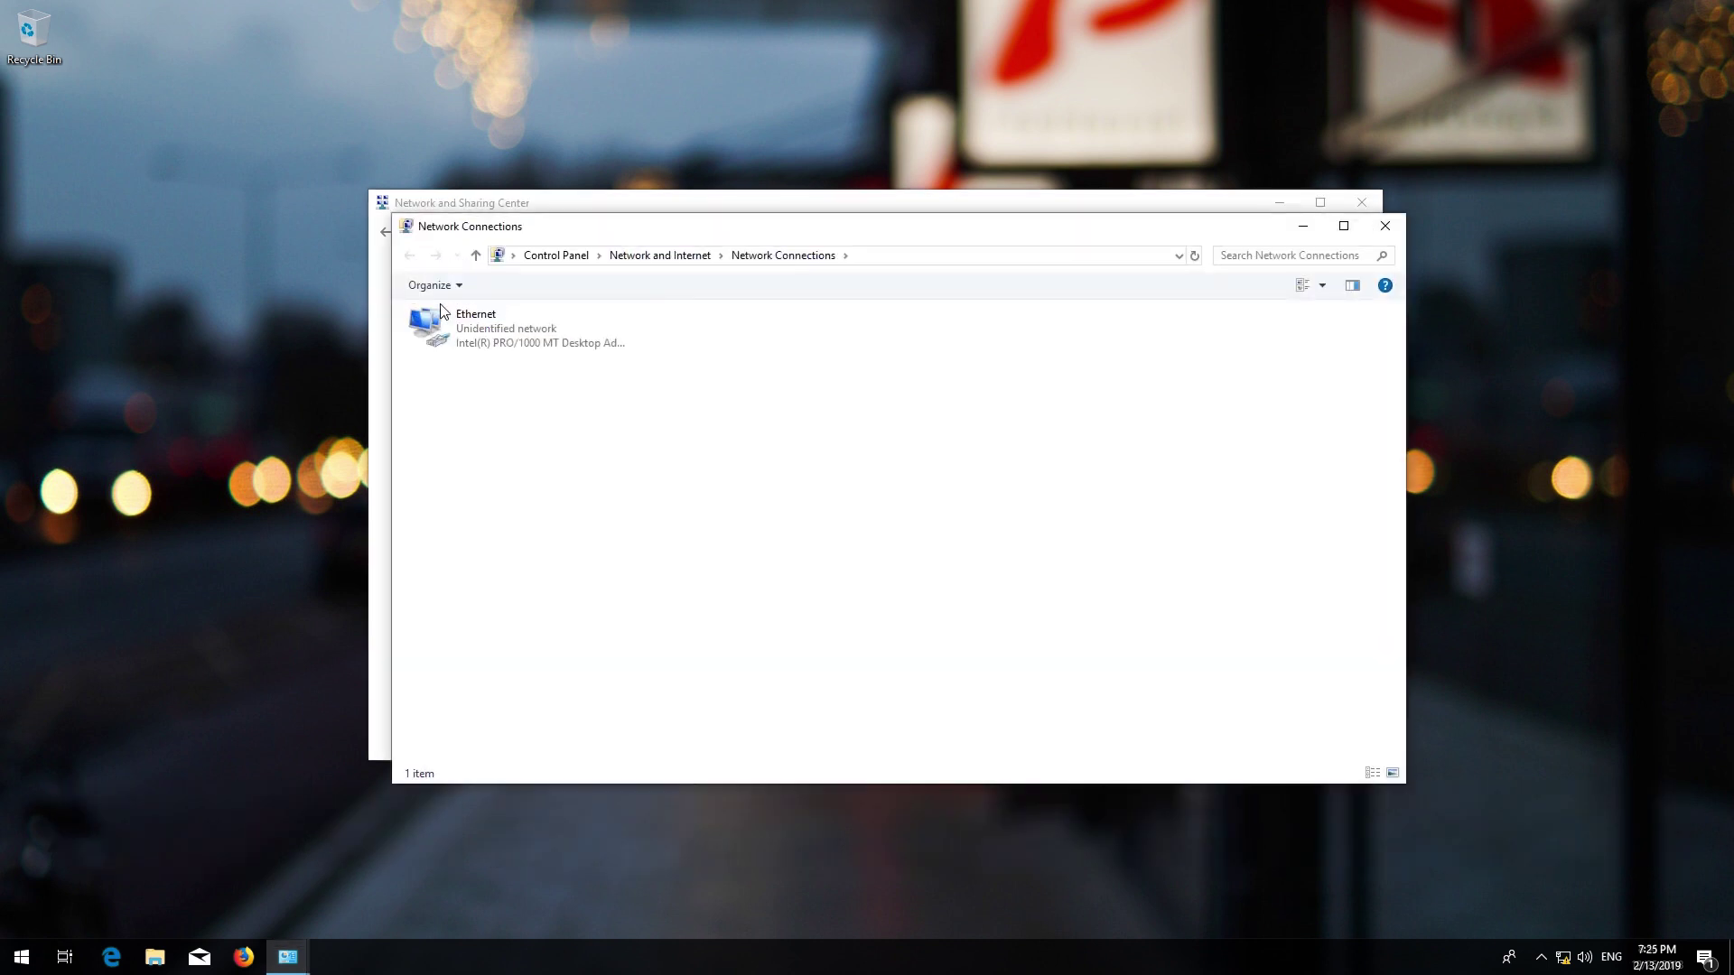
left_click(450, 325)
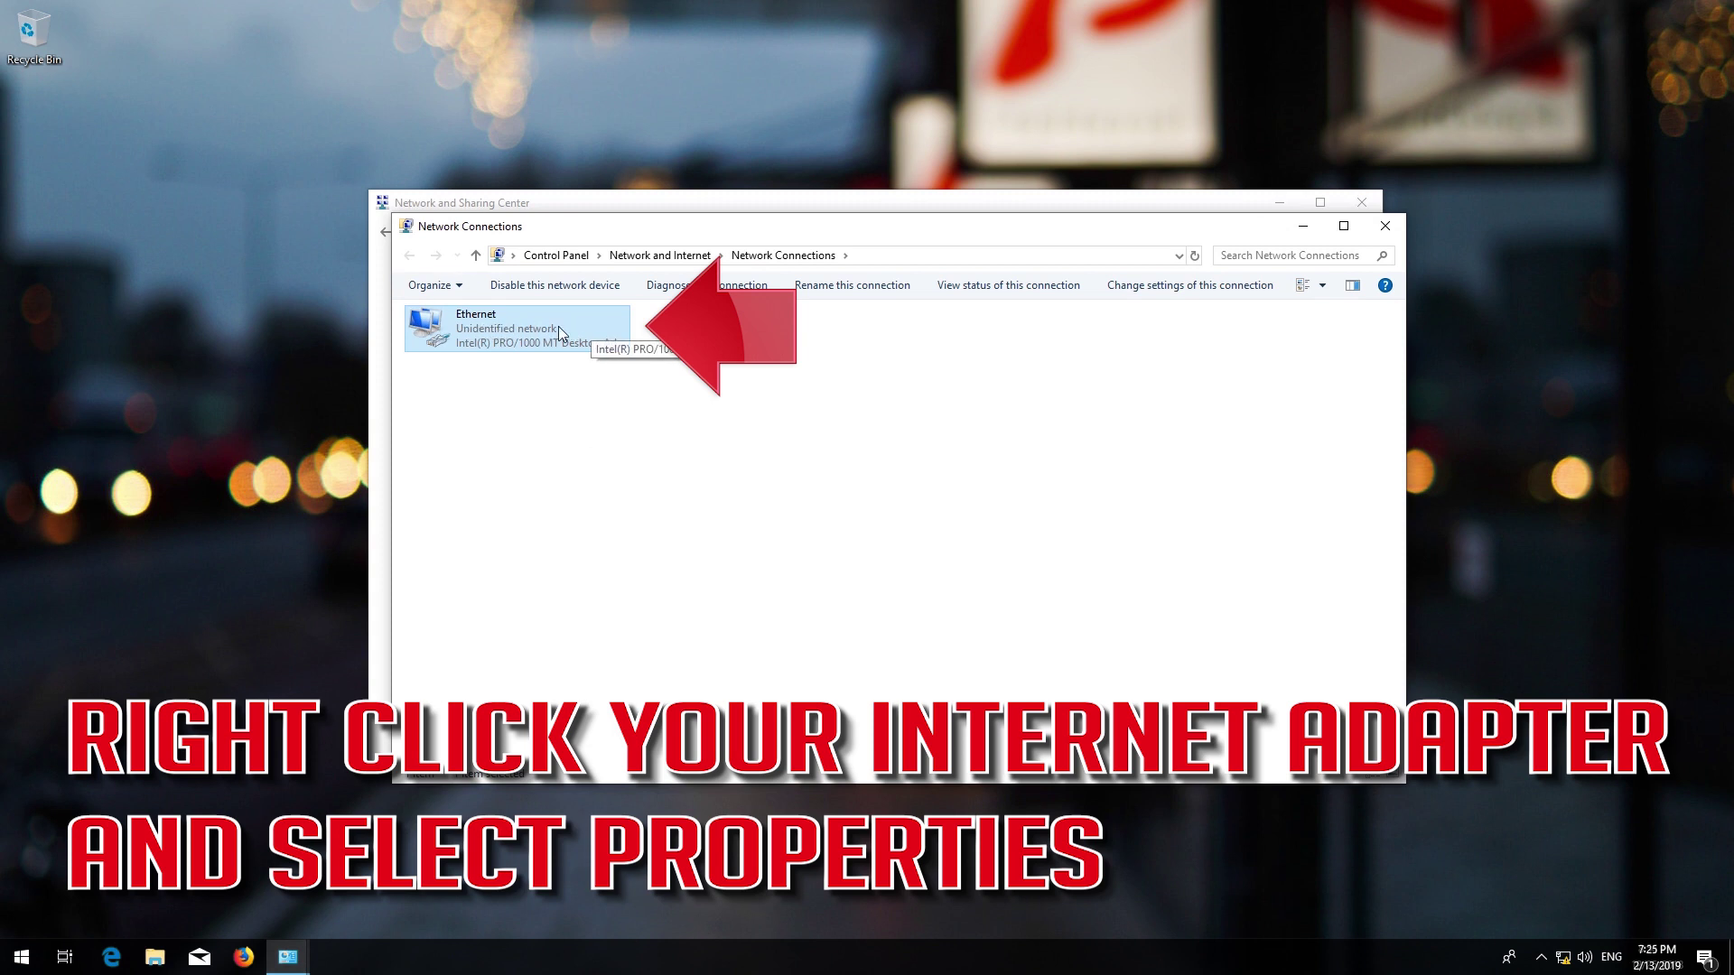
right_click(559, 328)
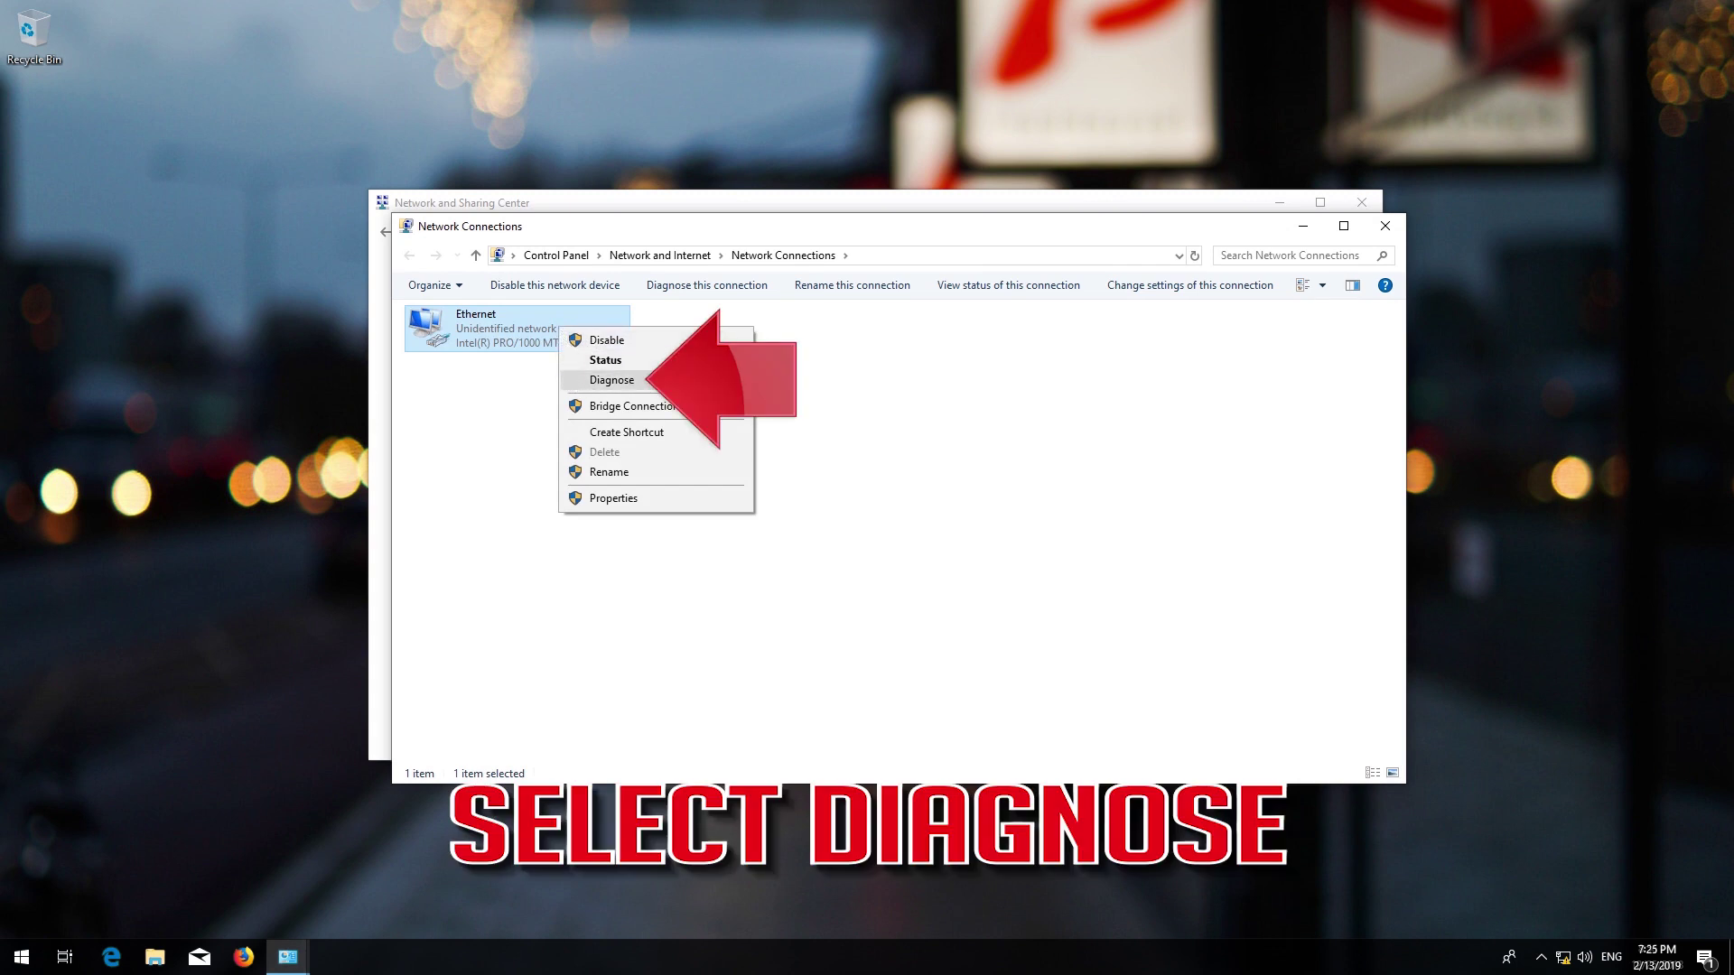
left_click(635, 380)
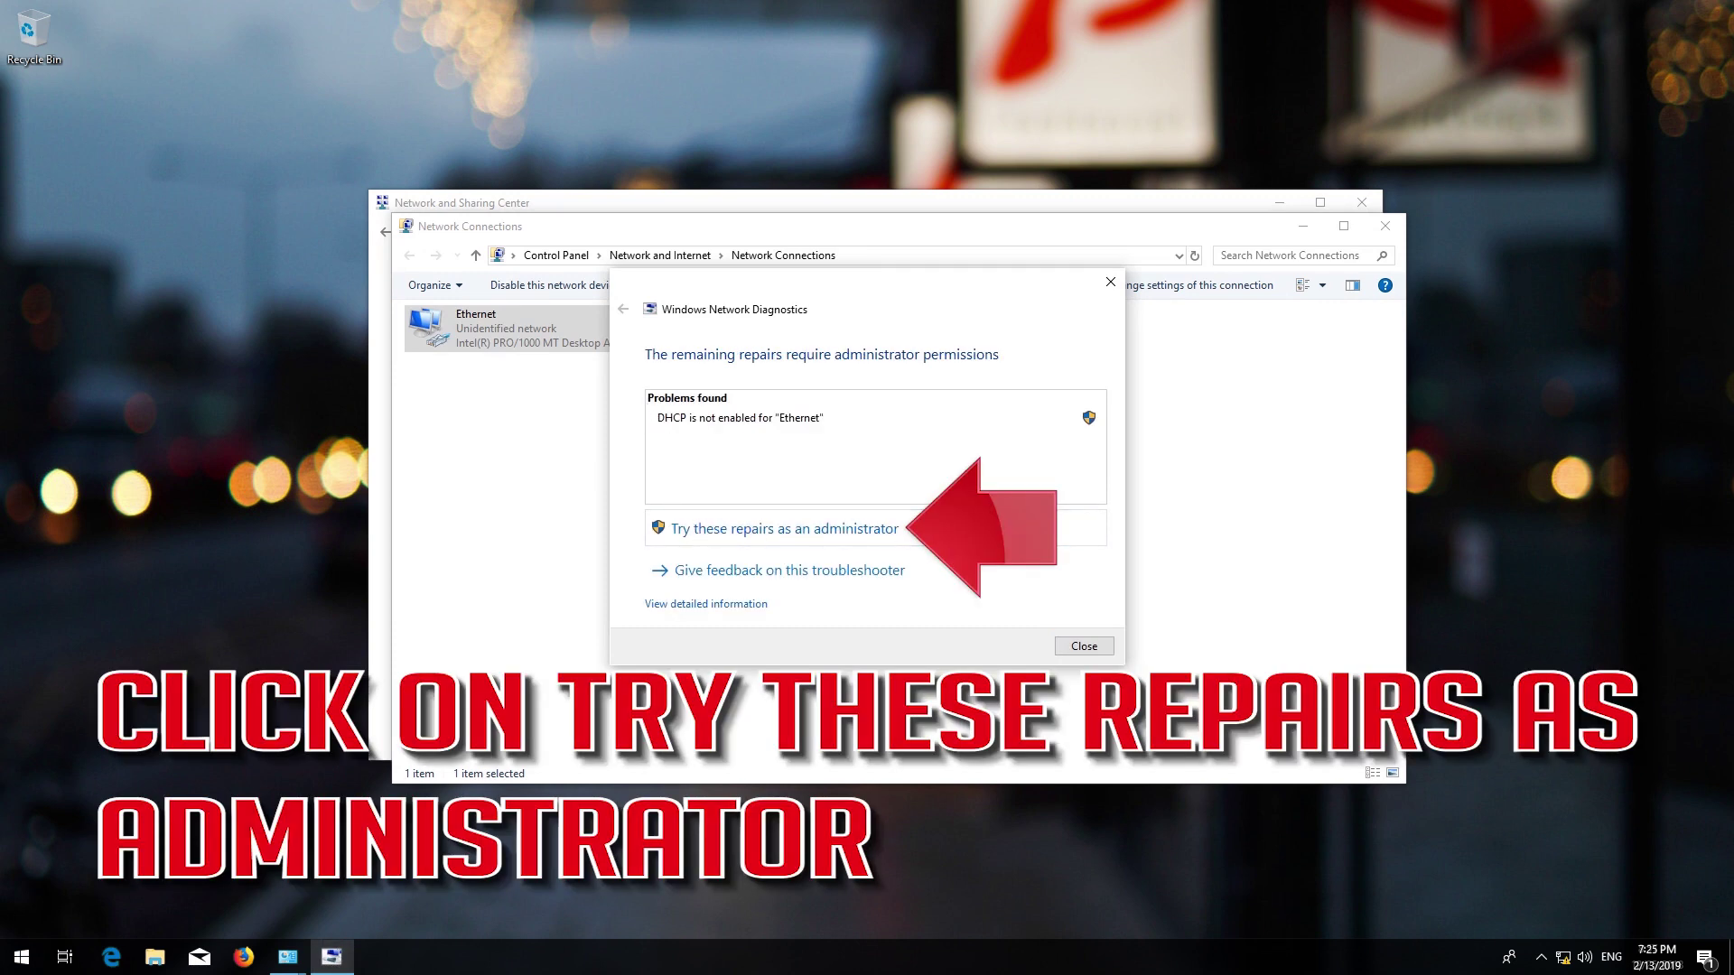
- Retry the repairs as administrator and apply the automatic network settings fix
left_click(743, 533)
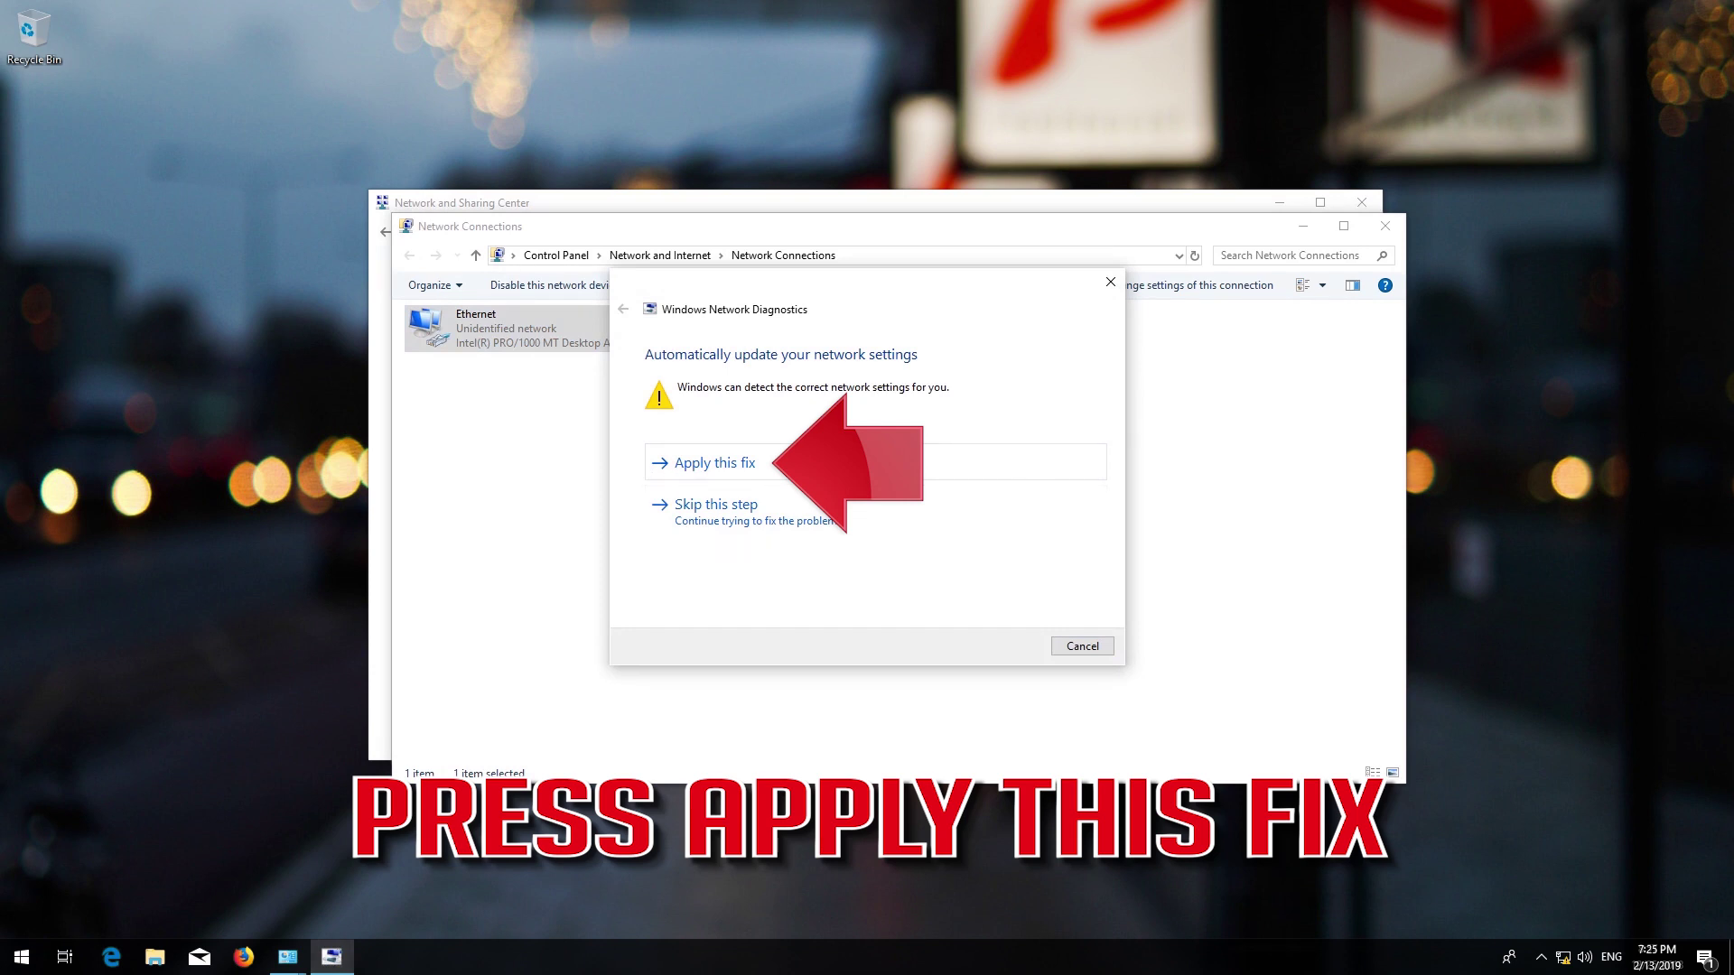
left_click(734, 464)
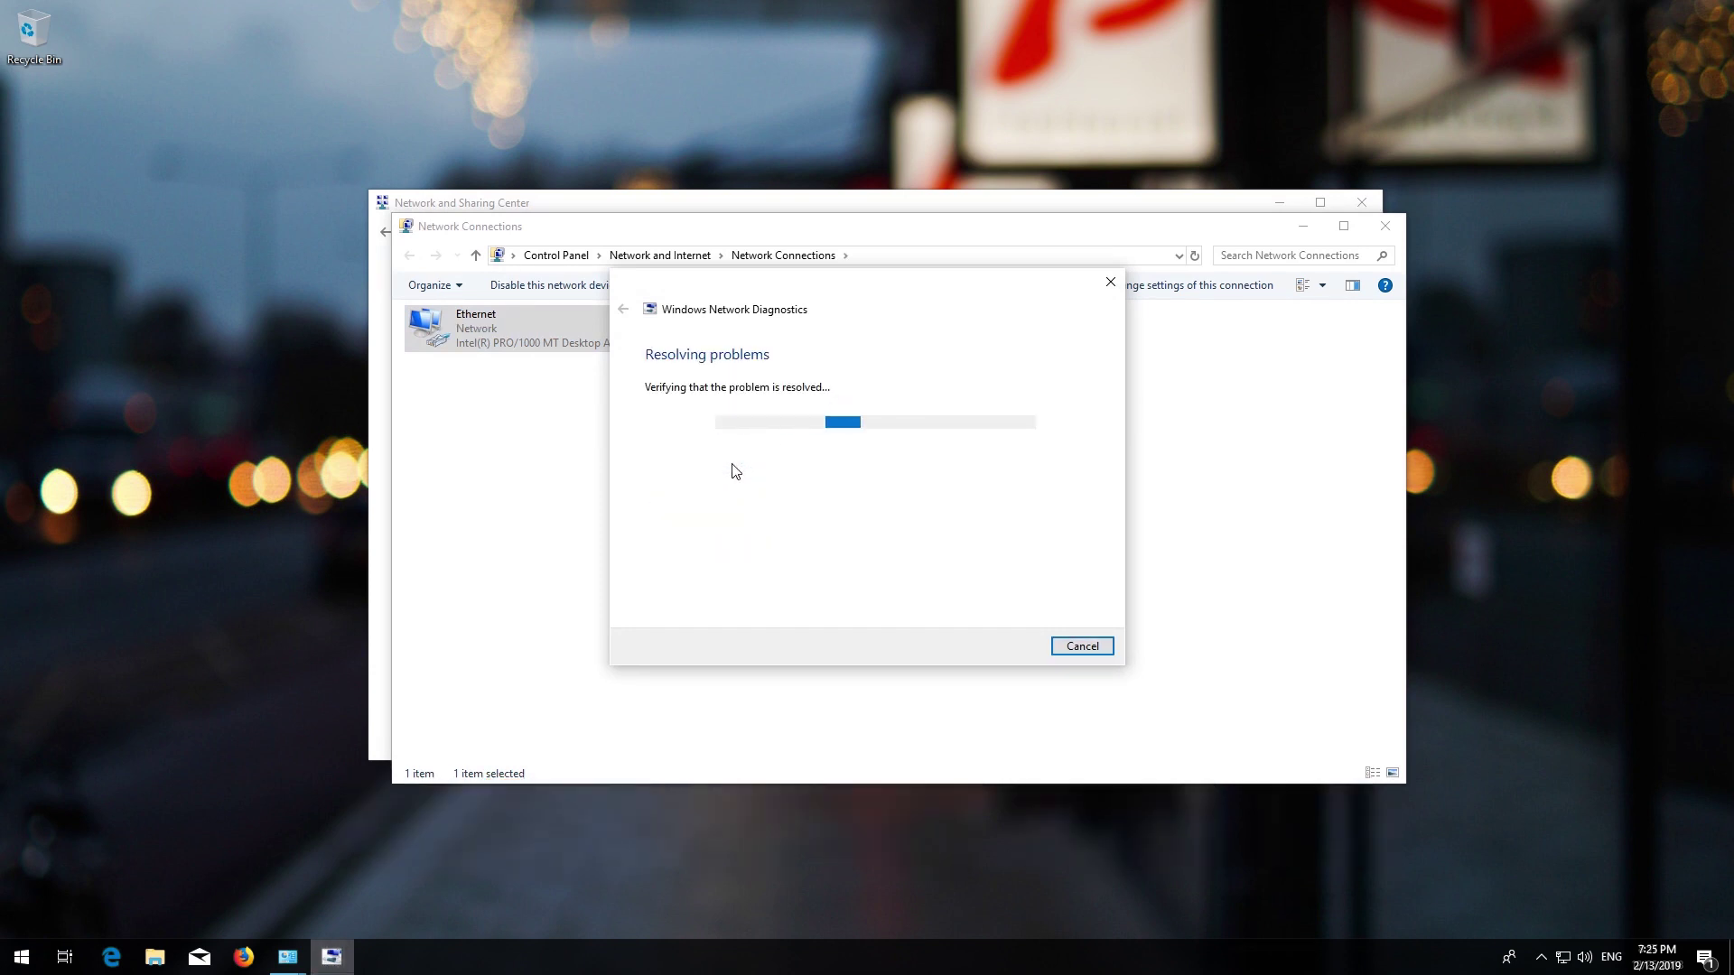